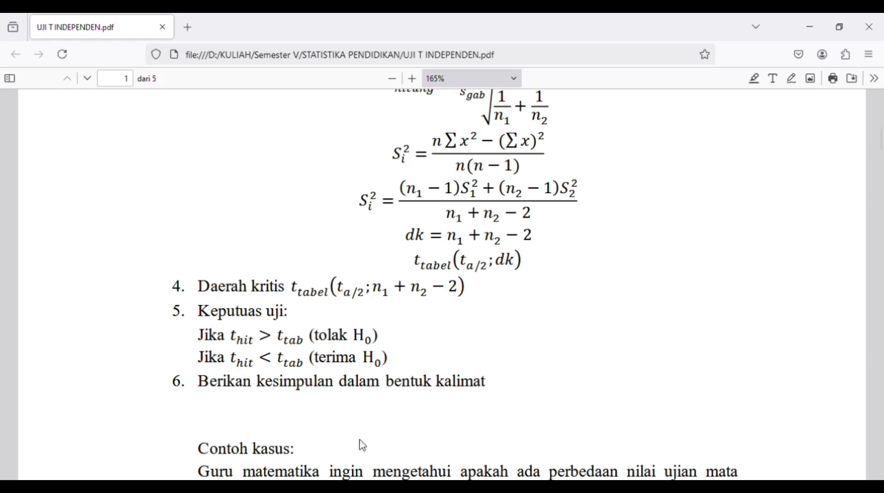
# Step: Read the example case comparing class VIIIA and VIIIB mathematics scores, including its data table of 15 students
pyautogui.scroll(-5, 431, 425)
pyautogui.scroll(-3, 433, 425)
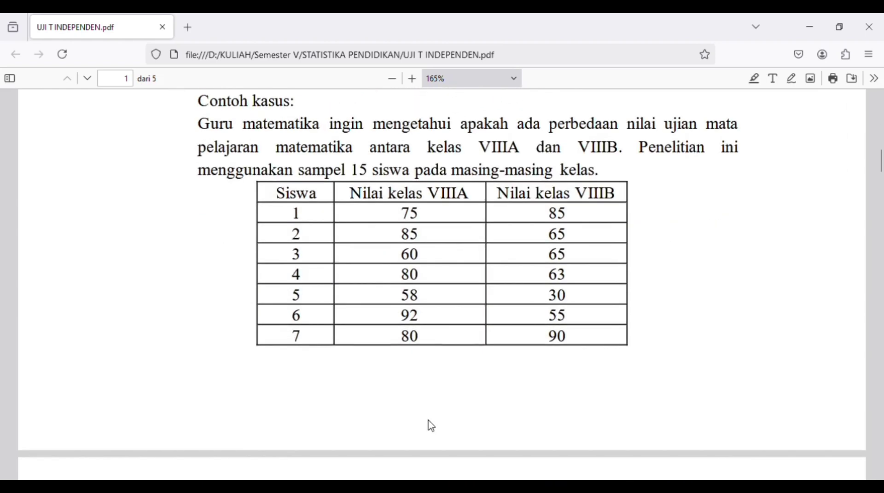
pyautogui.scroll(1, 431, 425)
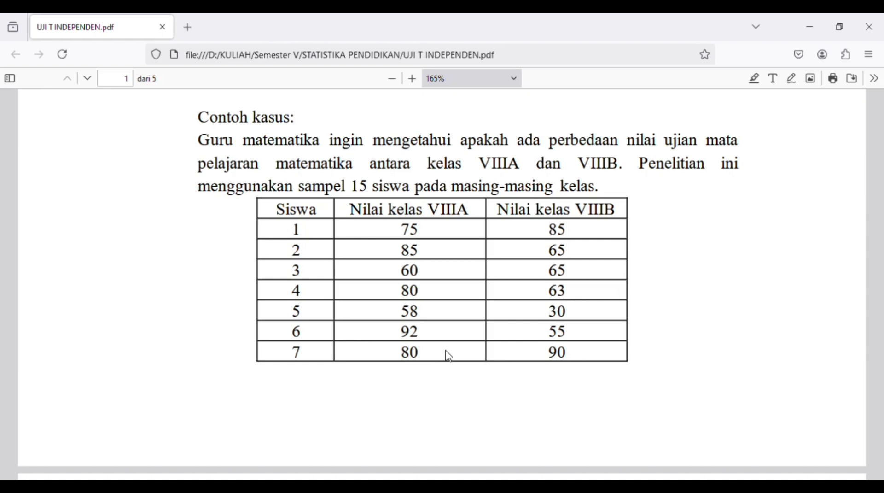
pyautogui.scroll(-2, 449, 356)
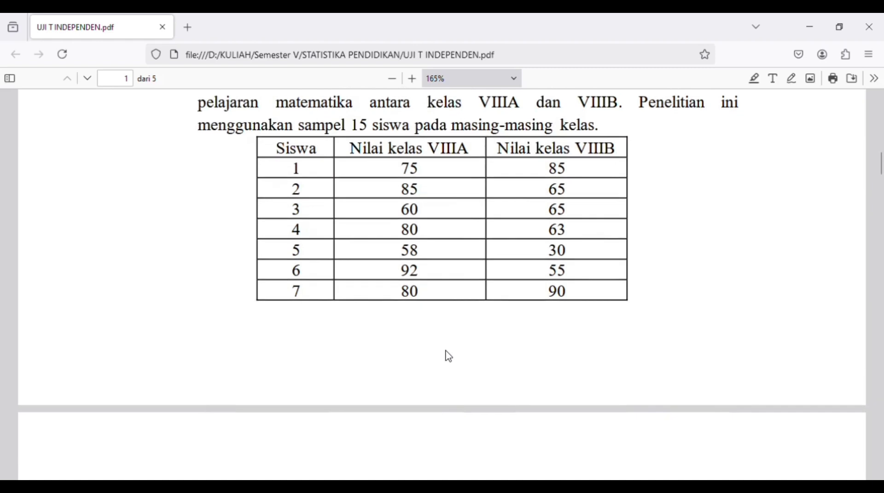
pyautogui.scroll(-2, 449, 356)
pyautogui.scroll(-10, 449, 356)
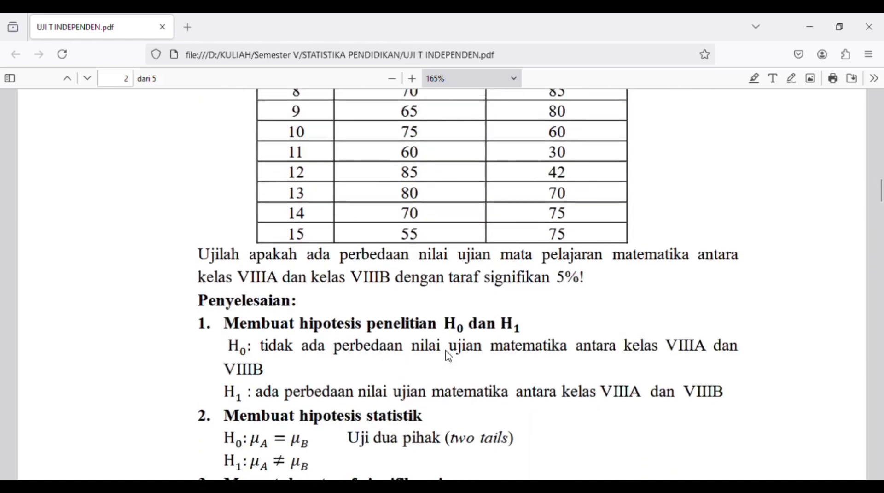
# Step: Review the solution's research and statistical hypotheses, significance level, chosen test and decision rule
pyautogui.scroll(1, 449, 356)
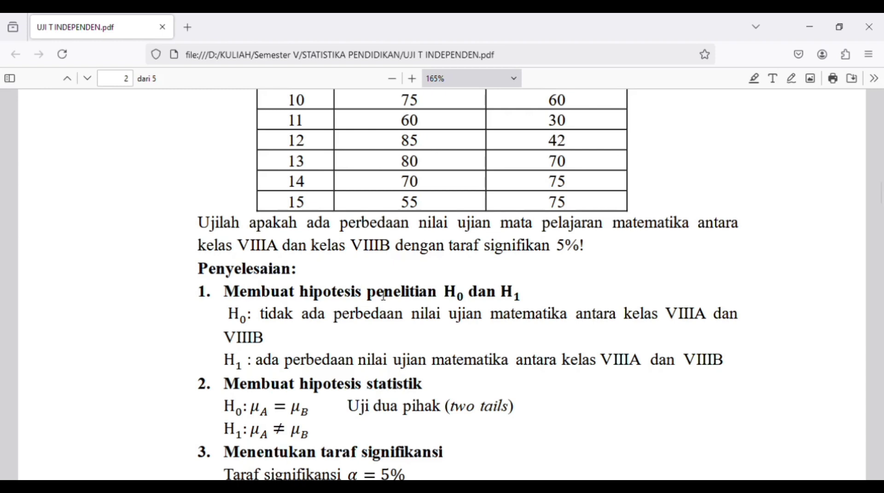
pyautogui.scroll(-2, 373, 294)
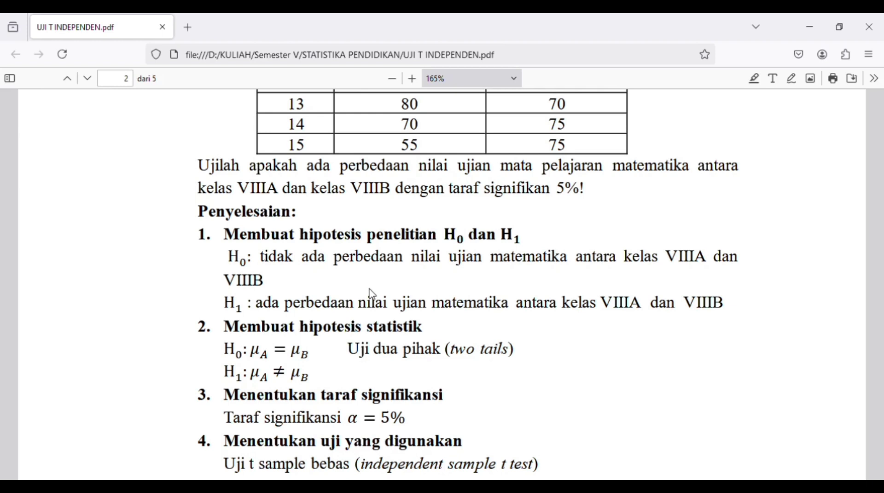
pyautogui.scroll(-1, 373, 293)
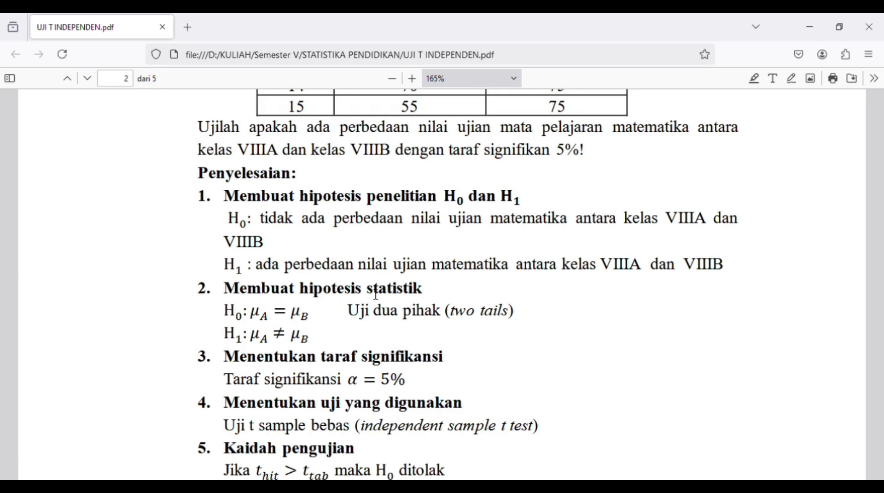
pyautogui.scroll(-1, 322, 326)
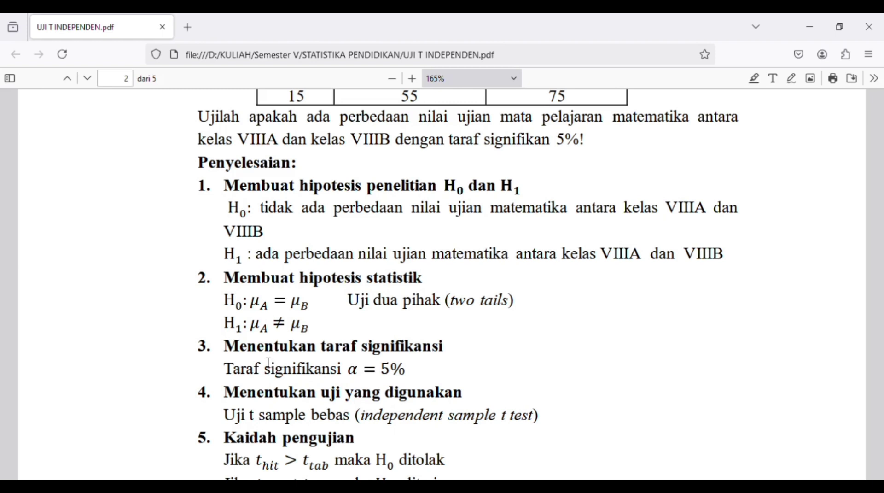
pyautogui.scroll(-3, 318, 325)
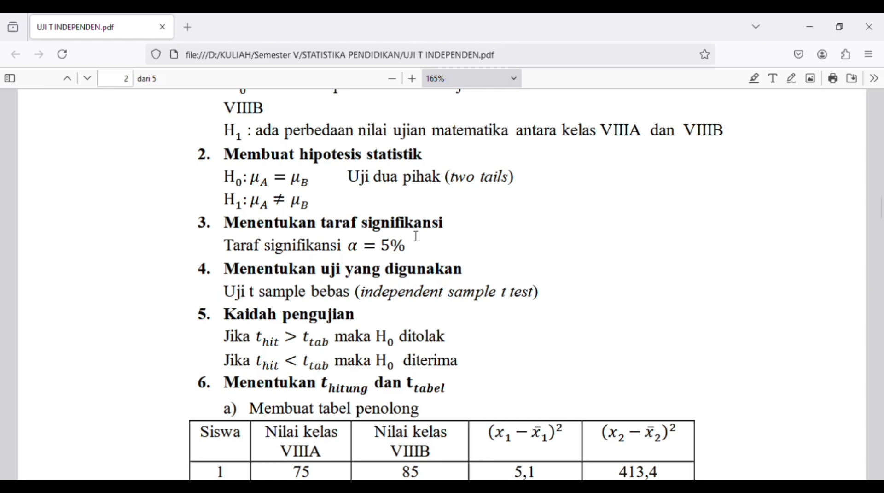
pyautogui.scroll(-1, 447, 304)
pyautogui.scroll(-1, 447, 304)
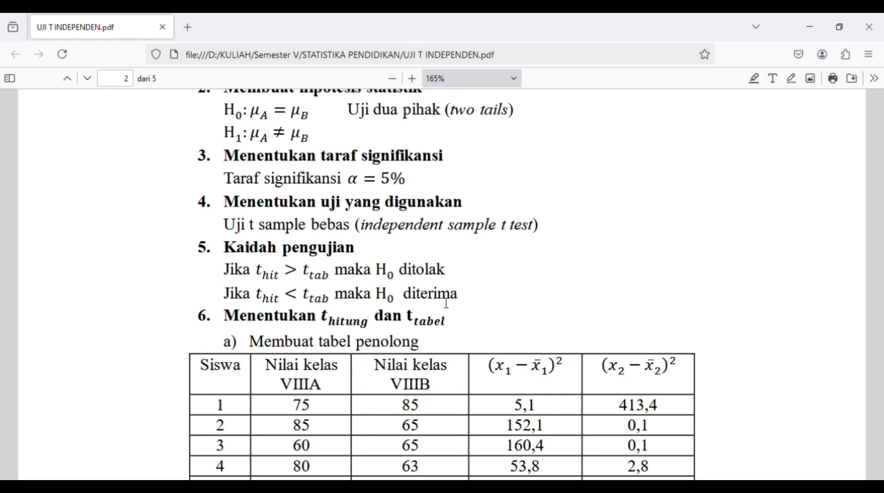
# Step: Examine the helper table's class scores, squared deviations and column totals
pyautogui.scroll(-5, 447, 303)
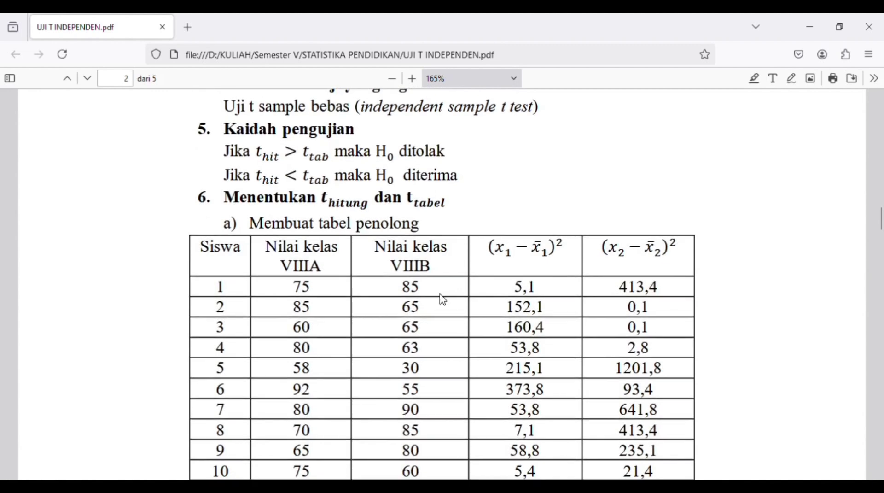
pyautogui.scroll(-6, 443, 300)
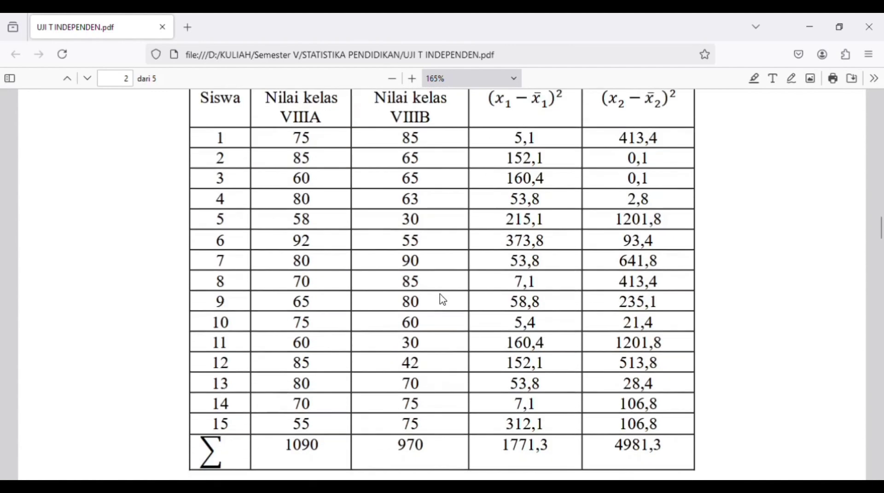
pyautogui.scroll(1, 444, 300)
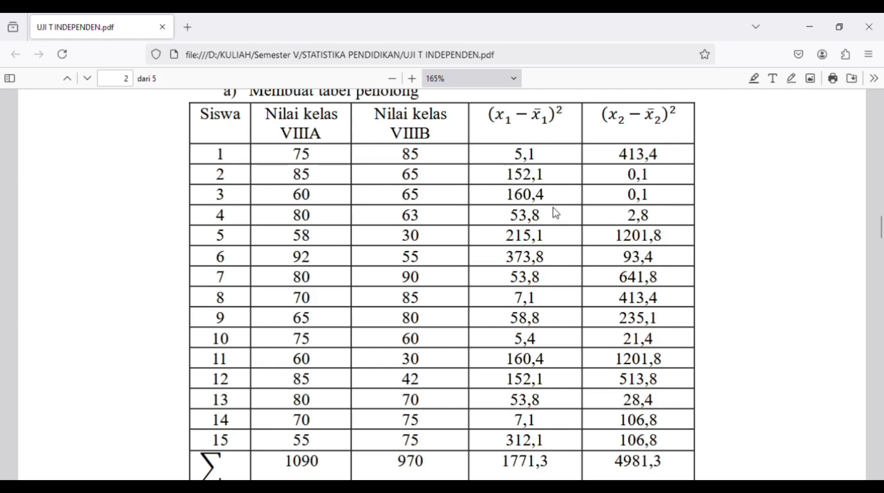
pyautogui.scroll(-1, 556, 213)
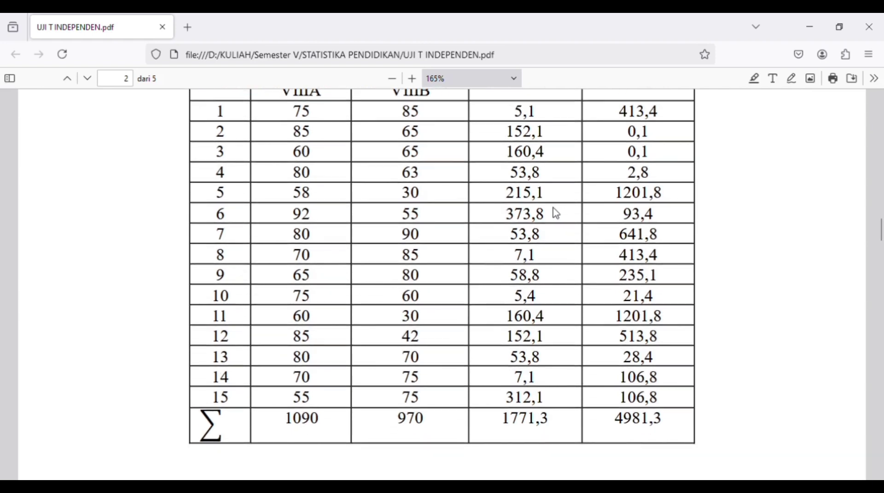
pyautogui.scroll(1, 555, 219)
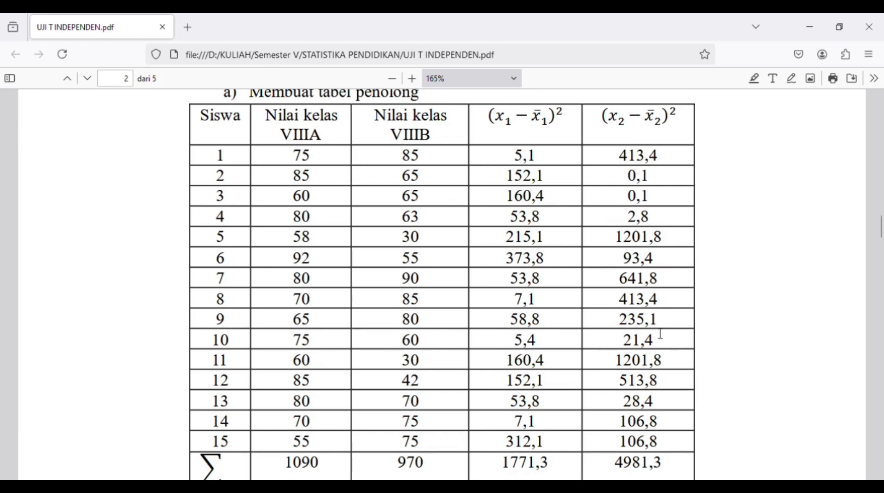
pyautogui.scroll(-3, 661, 334)
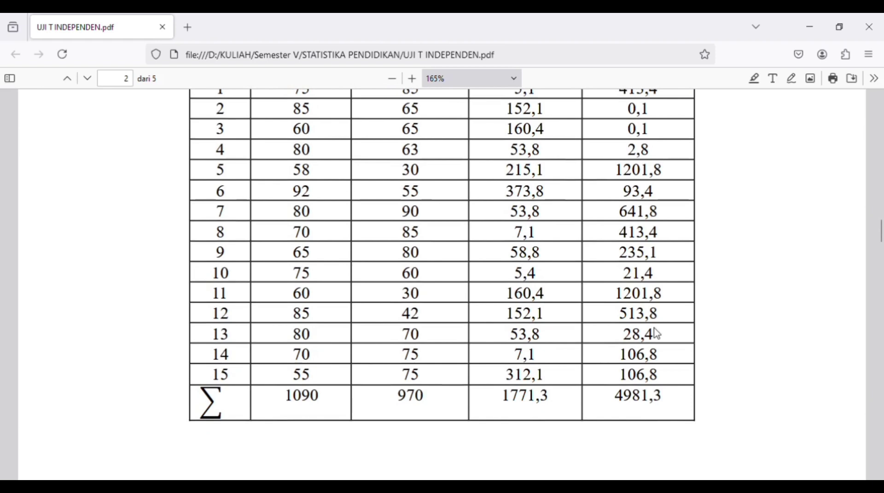
pyautogui.scroll(3, 658, 333)
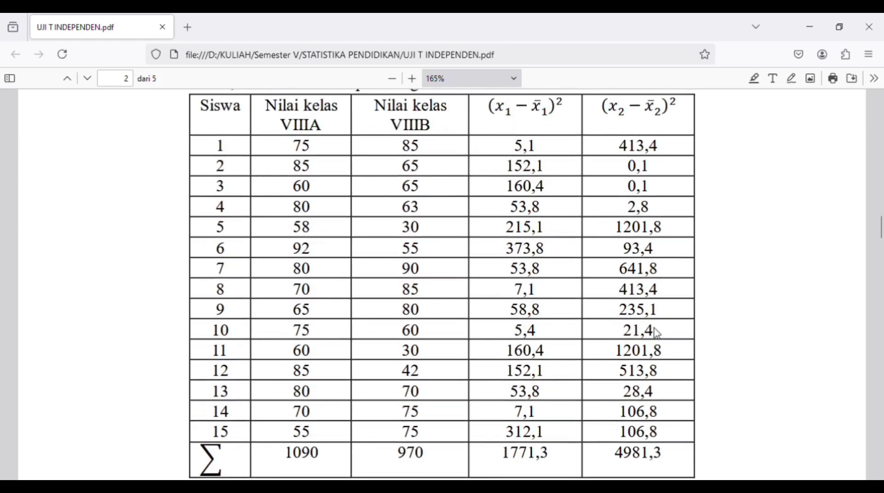
pyautogui.scroll(-2, 658, 334)
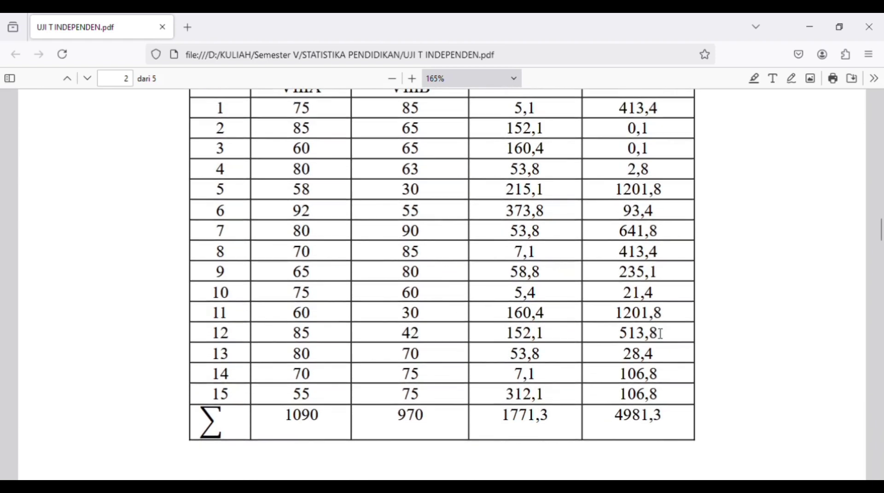
pyautogui.scroll(1, 661, 334)
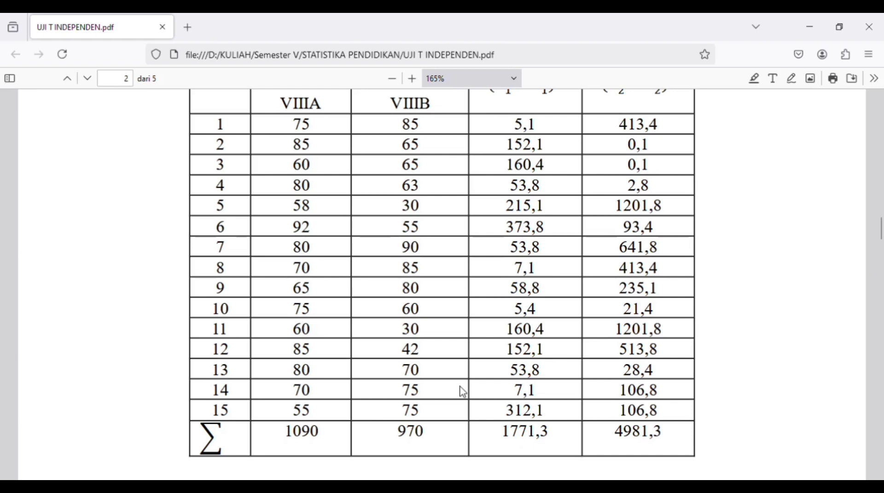
pyautogui.scroll(2, 463, 391)
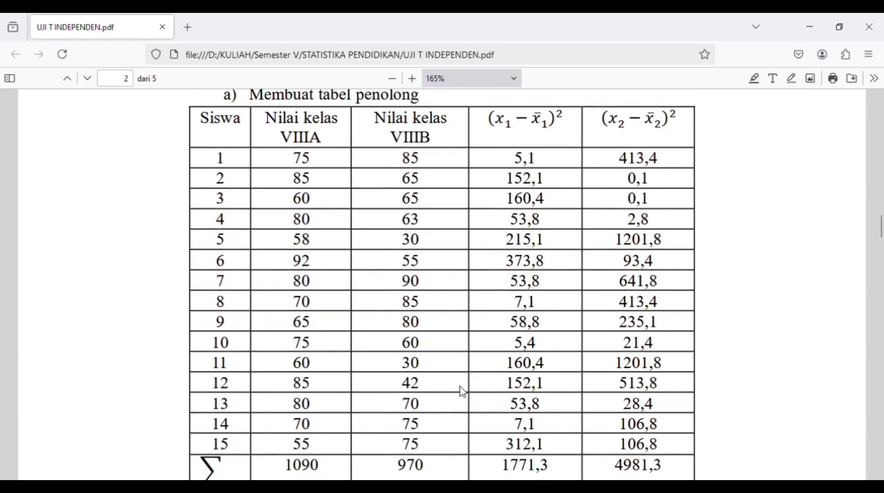
pyautogui.scroll(-2, 463, 392)
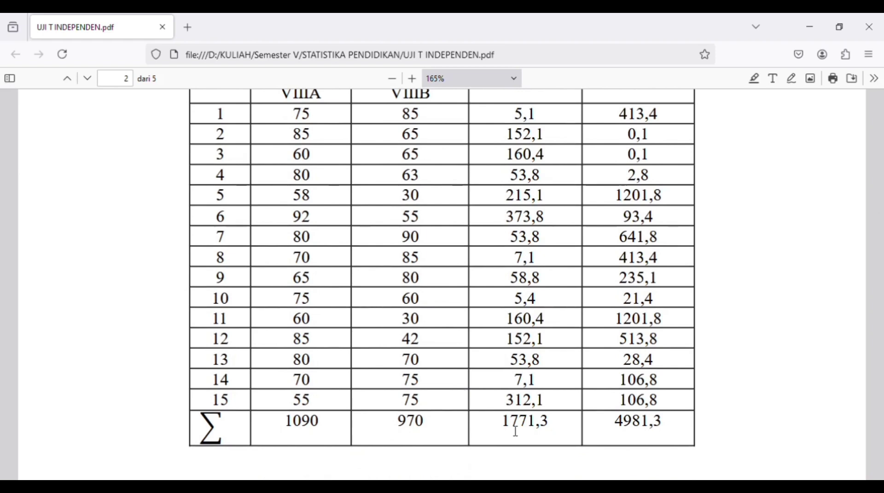
pyautogui.scroll(1, 590, 363)
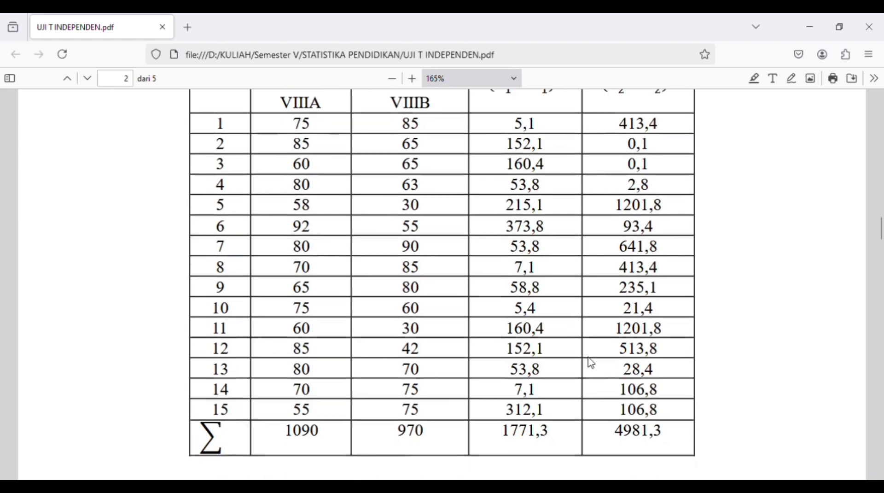
pyautogui.scroll(-2, 591, 363)
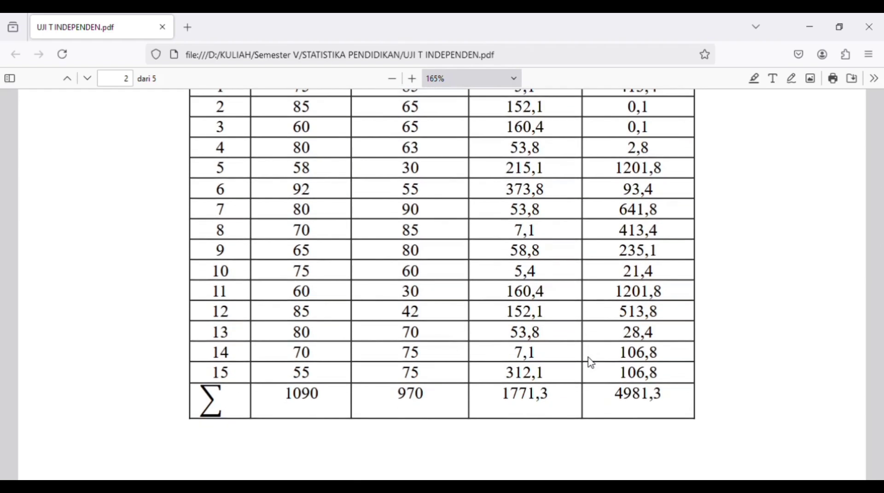
# Step: Check the class VIIIA mean calculation against its score total, highlighting that total in the helper table
pyautogui.scroll(-8, 613, 292)
pyautogui.scroll(-5, 612, 292)
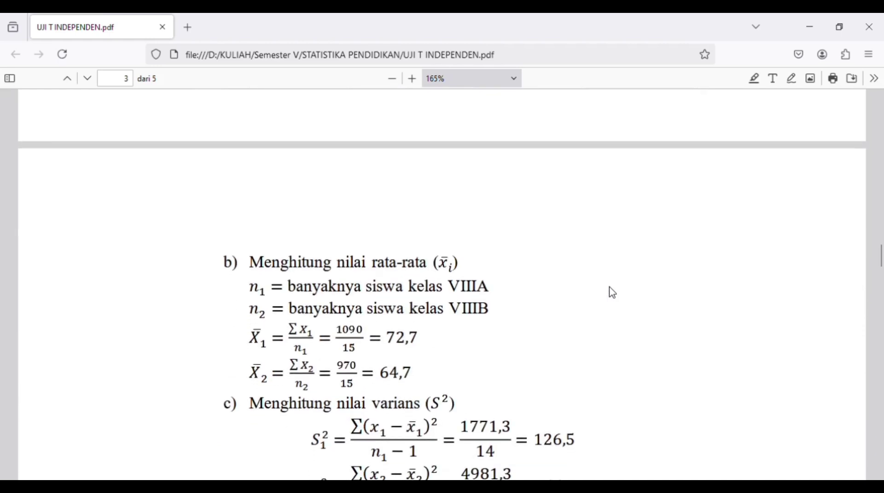
pyautogui.scroll(-1, 613, 292)
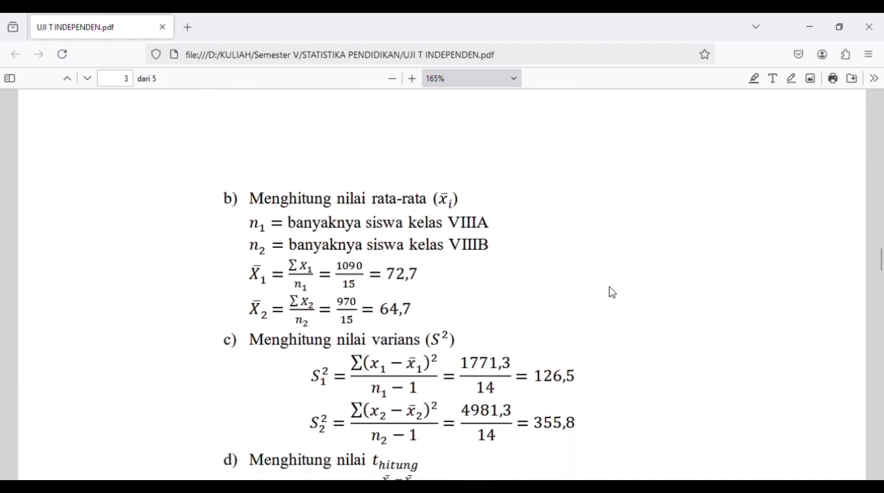
pyautogui.scroll(-2, 613, 292)
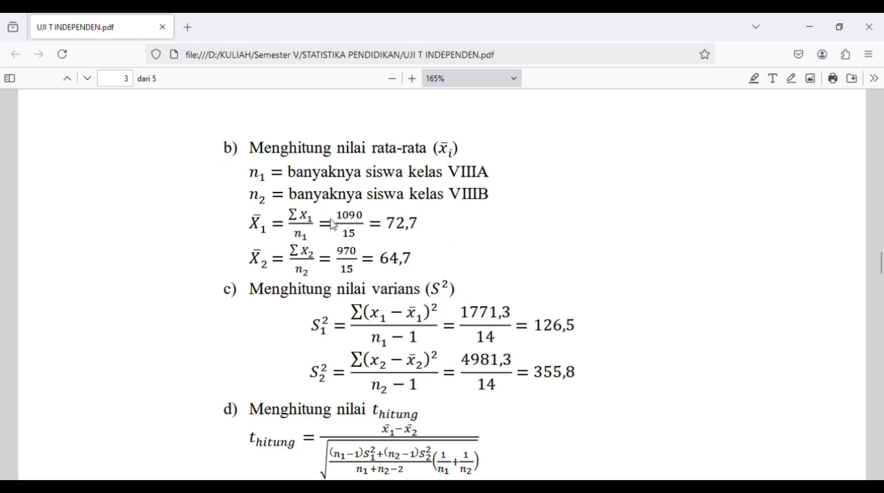
pyautogui.scroll(3, 474, 201)
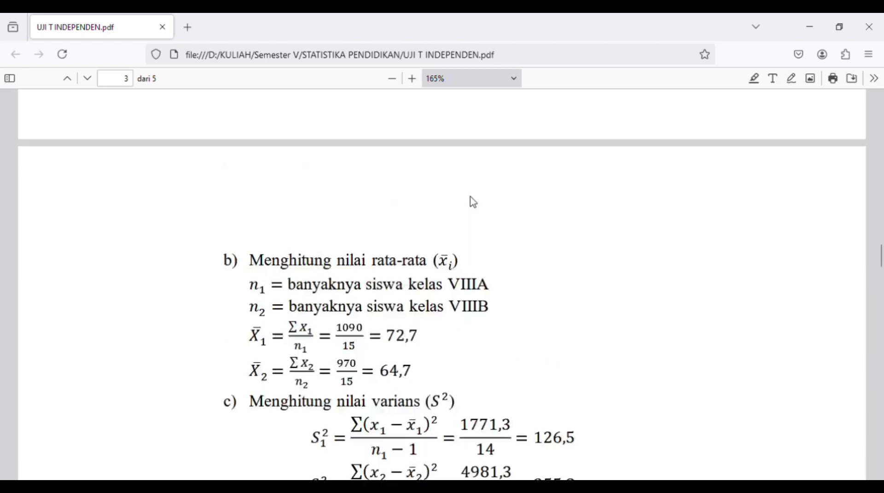
pyautogui.scroll(6, 473, 202)
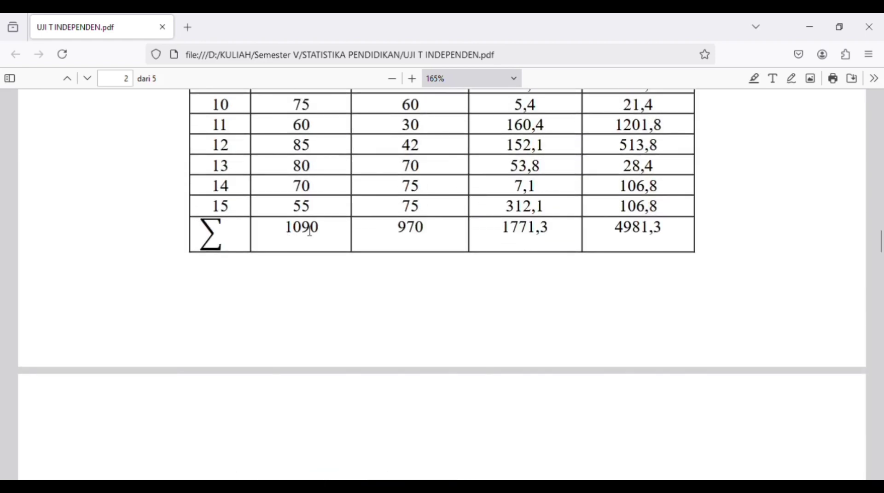
pyautogui.moveTo(328, 233); pyautogui.dragTo(290, 234)
pyautogui.scroll(-6, 343, 253)
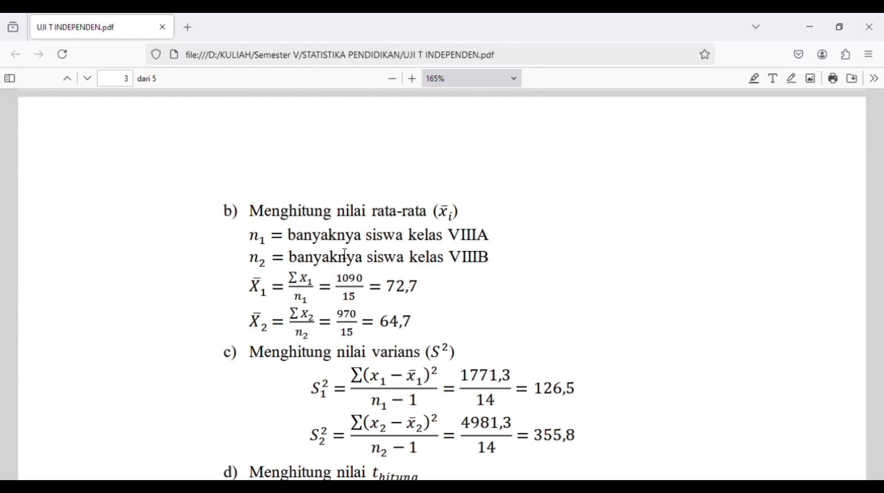
# Step: Highlight class VIIIB's score total in the helper table and review the mean and variance calculations
pyautogui.scroll(-1, 345, 255)
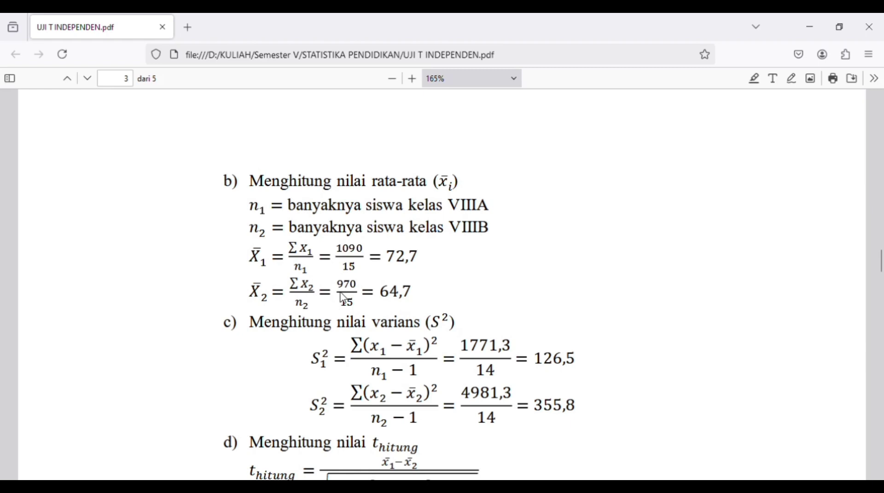
pyautogui.scroll(2, 386, 266)
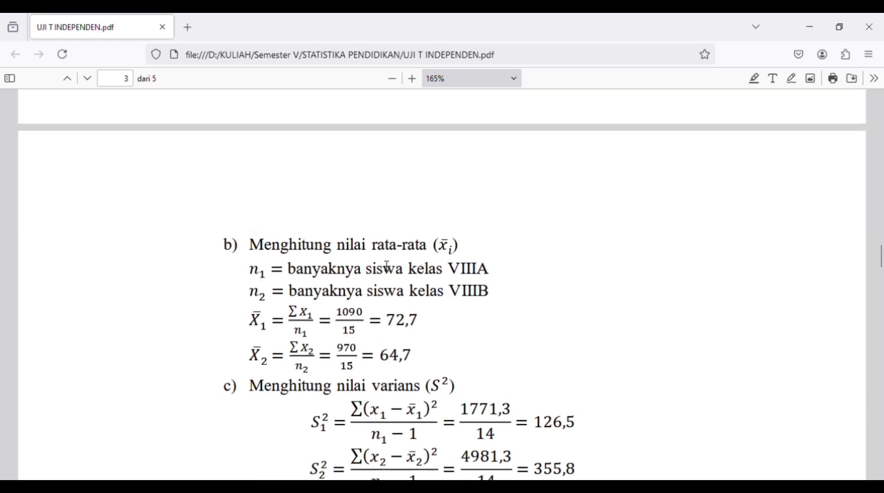
pyautogui.scroll(5, 387, 266)
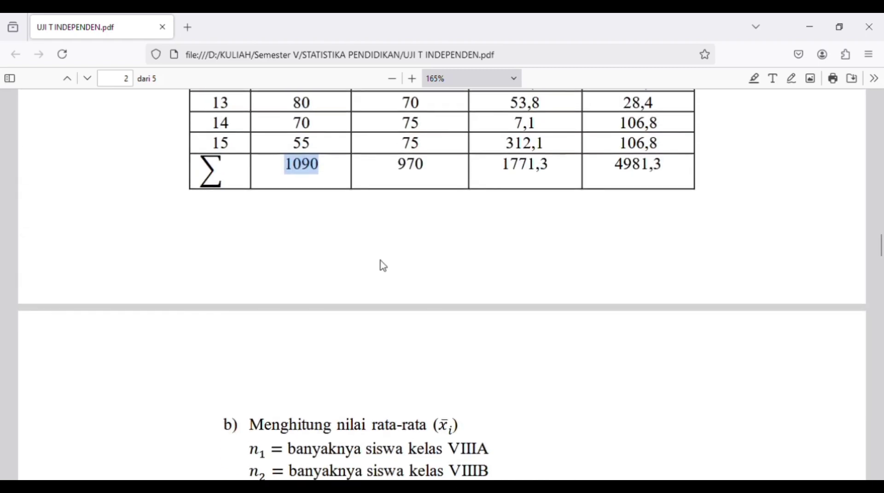
pyautogui.moveTo(427, 170); pyautogui.dragTo(395, 173)
pyautogui.scroll(-7, 408, 233)
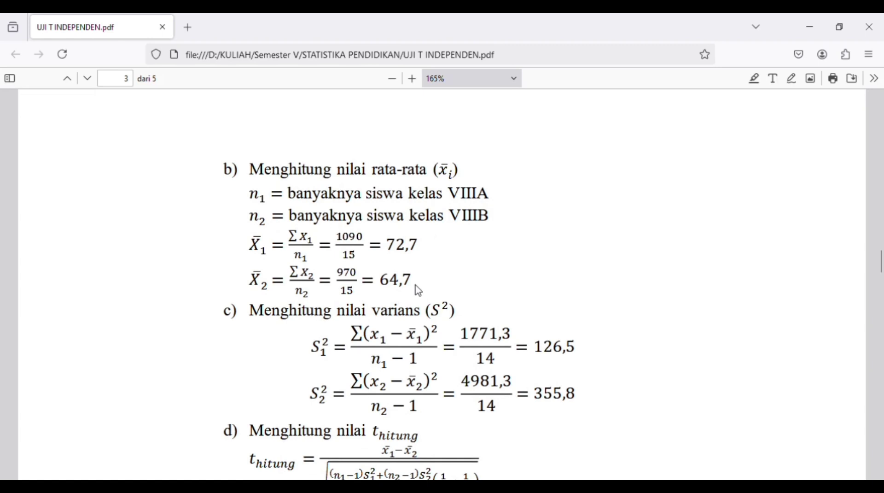
pyautogui.scroll(-1, 418, 290)
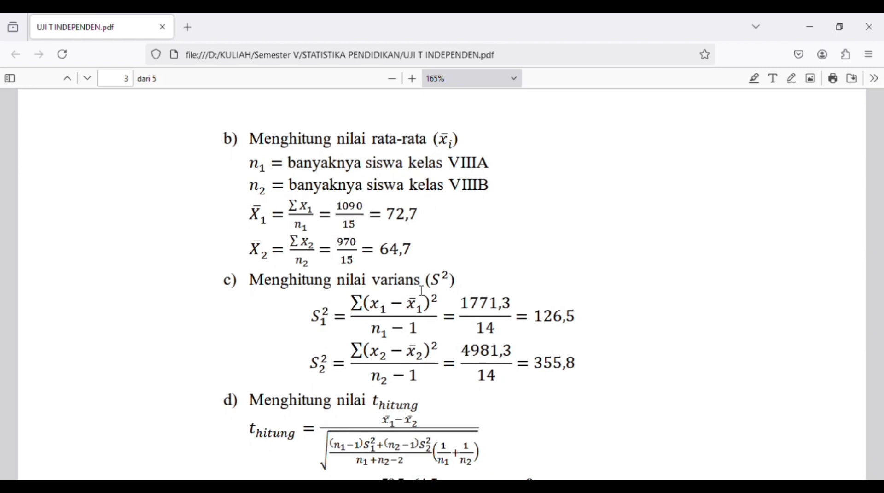
pyautogui.scroll(-3, 421, 291)
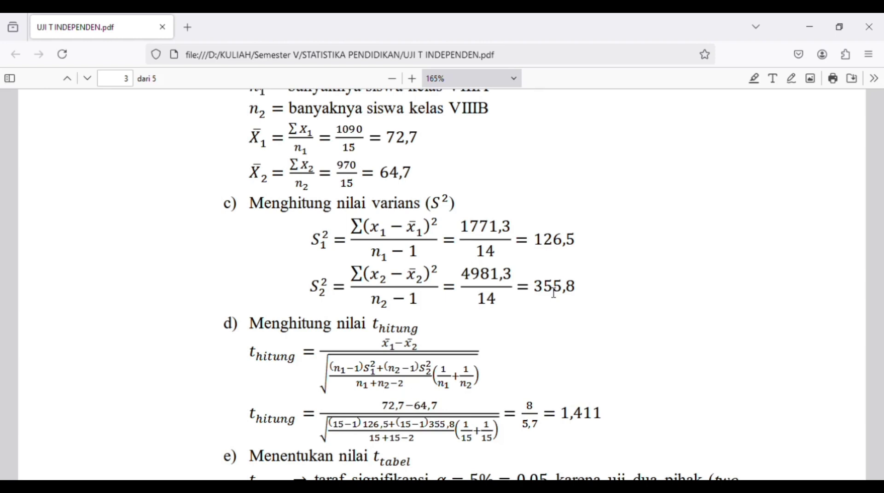
# Step: Review the t-hitung formula and its substitution with the class means, variances and sample sizes
pyautogui.scroll(-2, 514, 329)
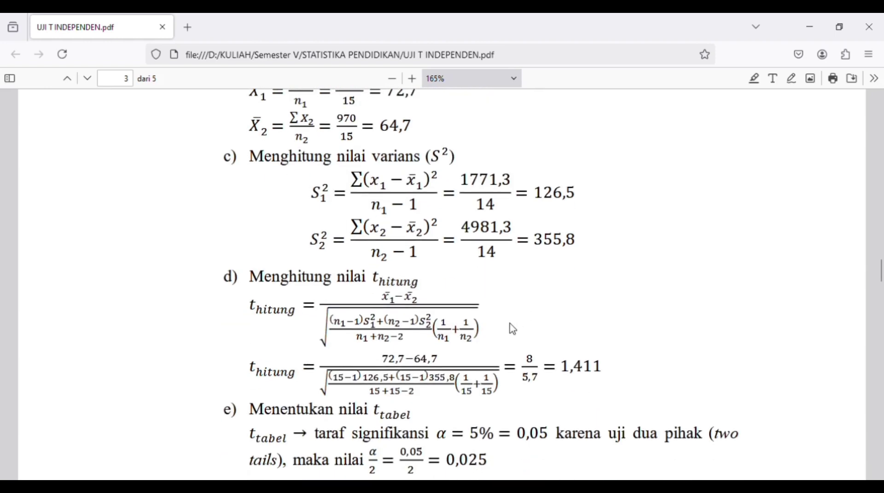
pyautogui.scroll(-1, 513, 328)
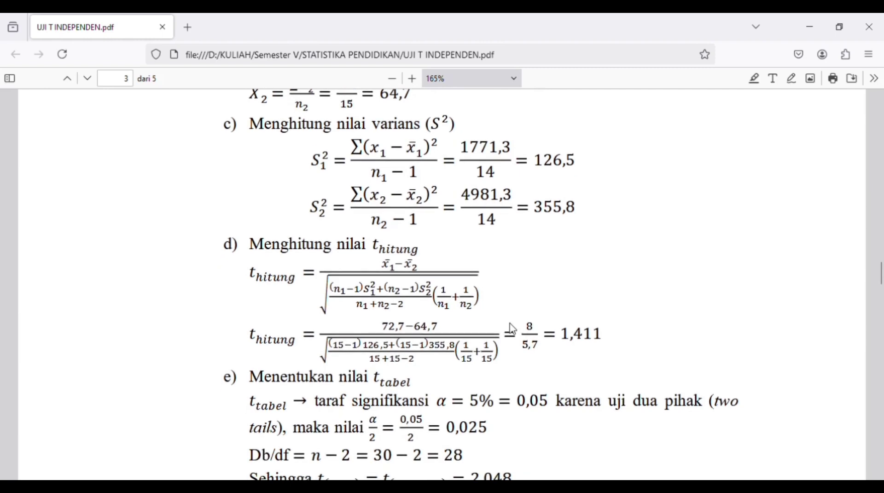
pyautogui.scroll(-1, 510, 293)
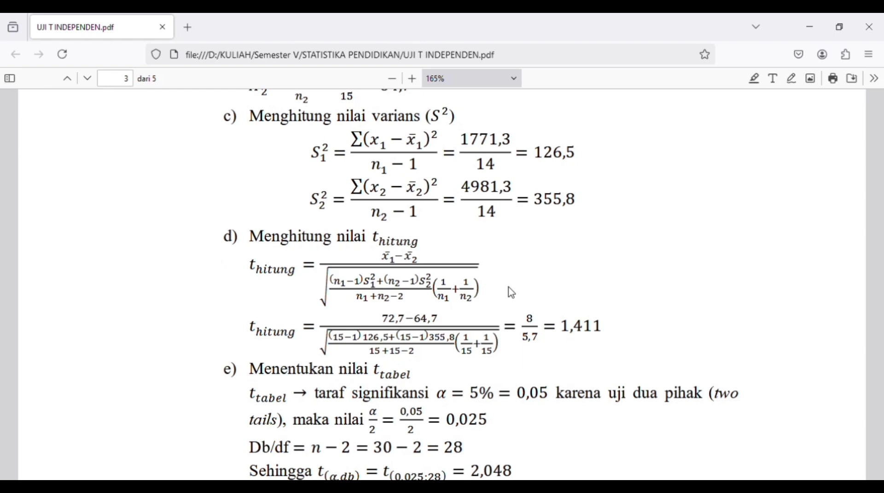
pyautogui.scroll(-2, 512, 292)
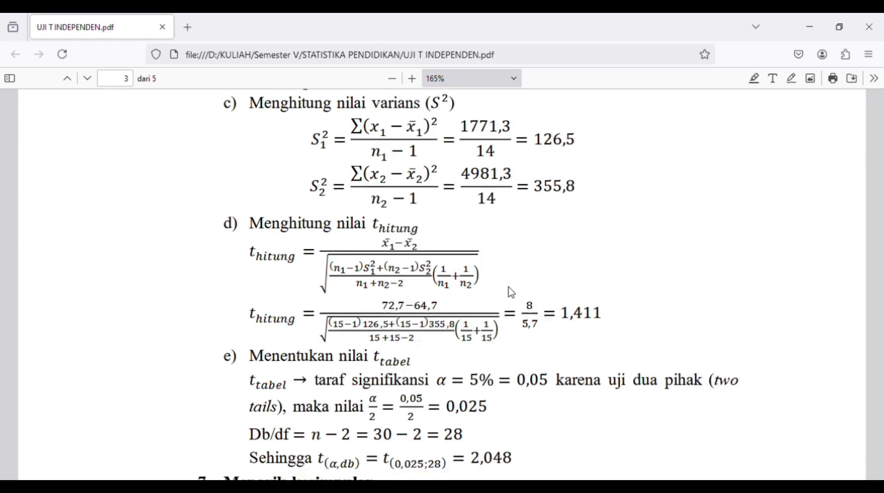
pyautogui.scroll(1, 503, 245)
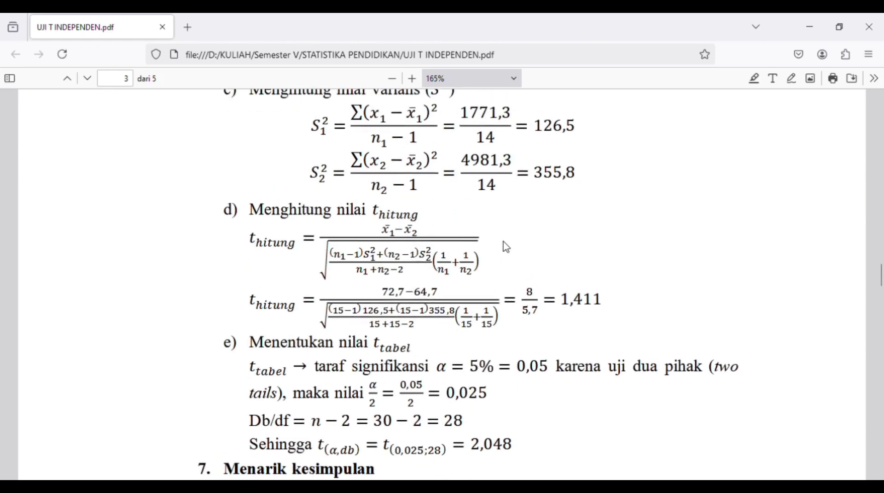
pyautogui.scroll(-1, 503, 244)
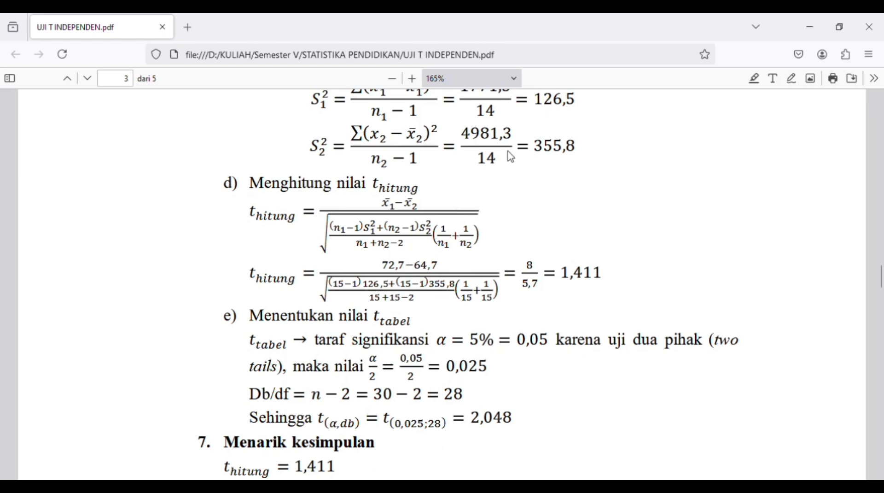
pyautogui.scroll(1, 531, 136)
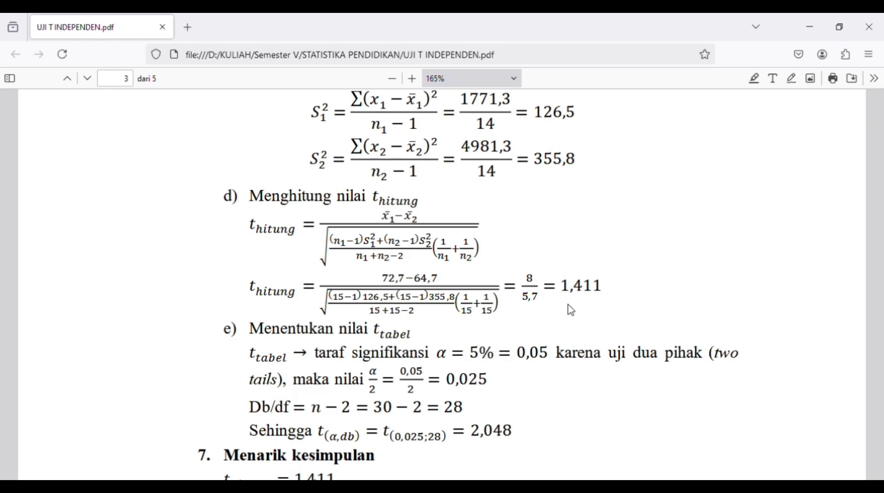
# Step: Examine how t-tabel is derived from the two-tailed significance level and degrees of freedom, and read the conclusion section
pyautogui.scroll(-3, 571, 310)
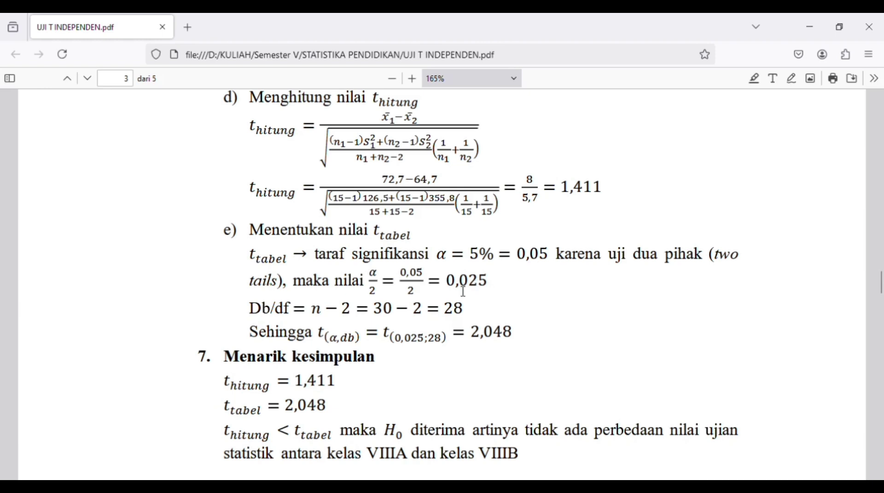
pyautogui.scroll(-1, 275, 322)
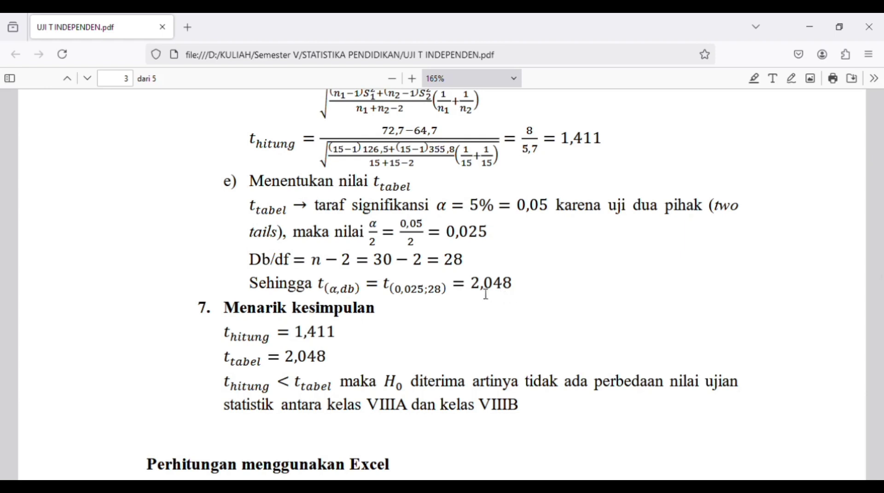
pyautogui.scroll(-1, 463, 312)
pyautogui.scroll(1, 463, 312)
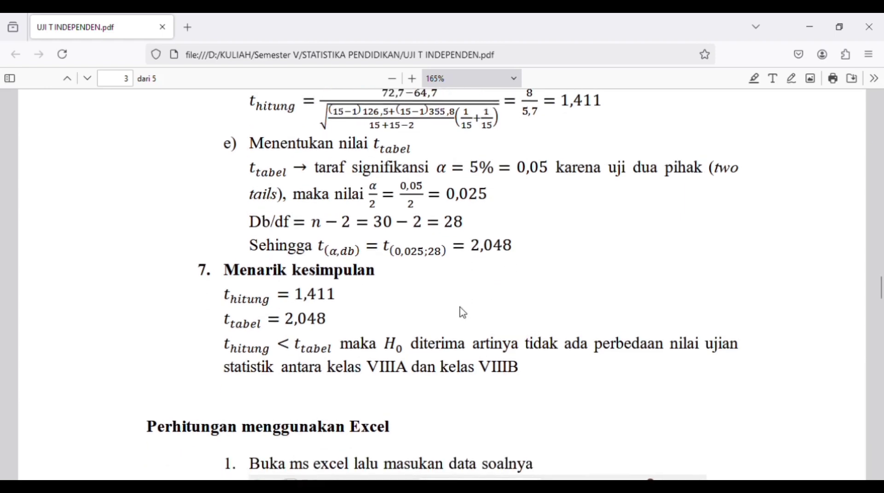
pyautogui.scroll(1, 463, 312)
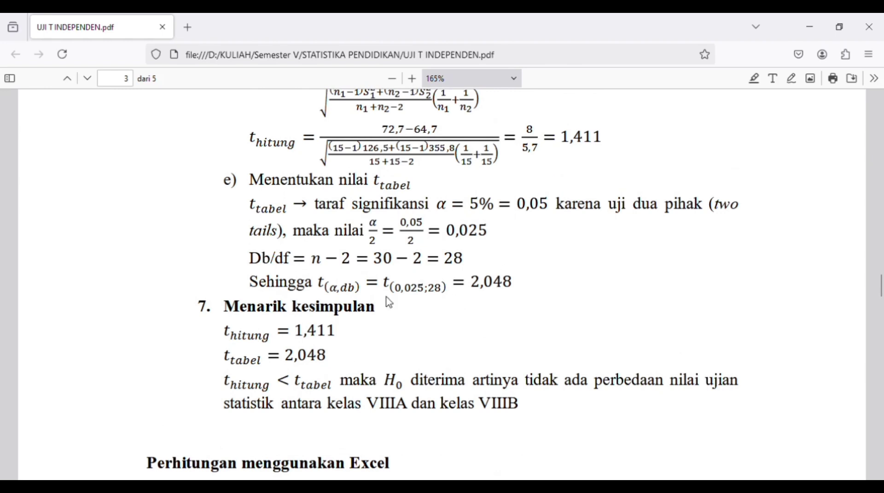
pyautogui.scroll(-1, 367, 345)
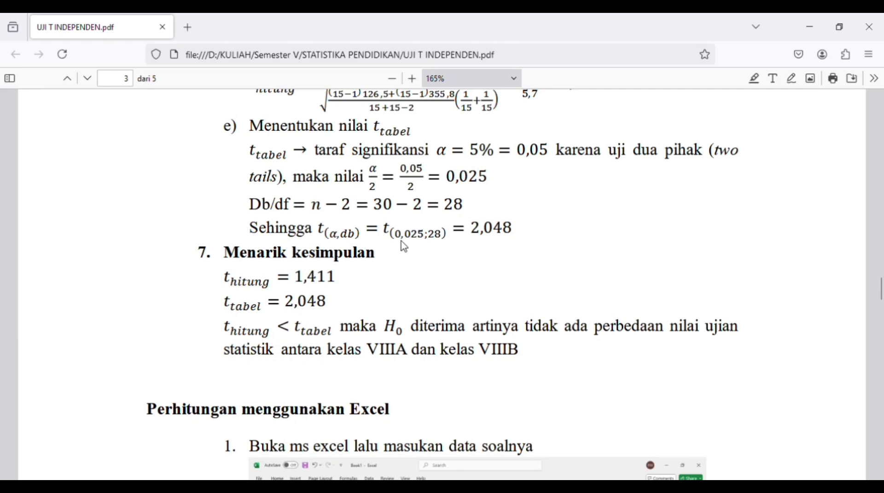
# Step: Recheck the t-hitung calculation, compare it with the t-tabel section, and continue past the conclusion
pyautogui.scroll(2, 404, 248)
pyautogui.scroll(5, 404, 248)
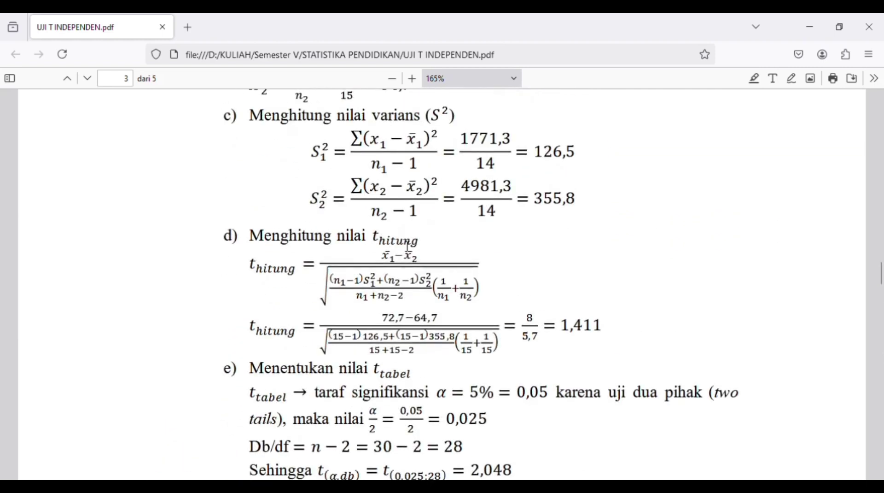
pyautogui.scroll(-1, 456, 221)
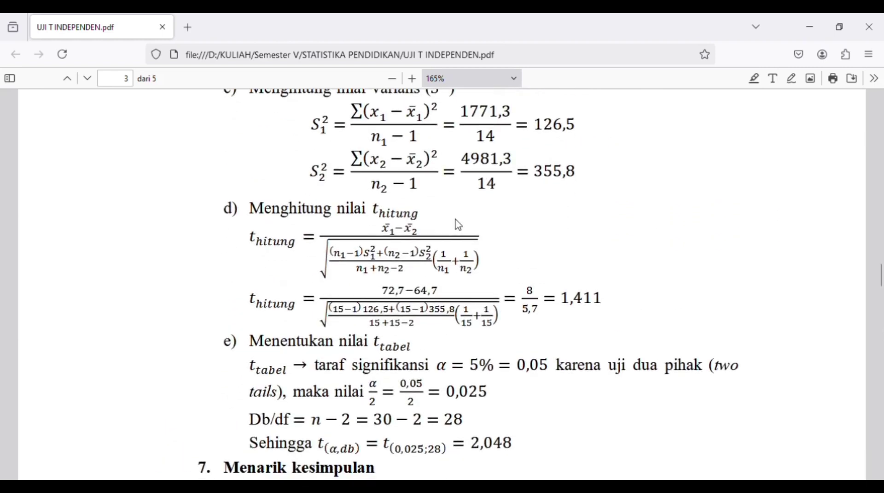
pyautogui.scroll(-3, 459, 224)
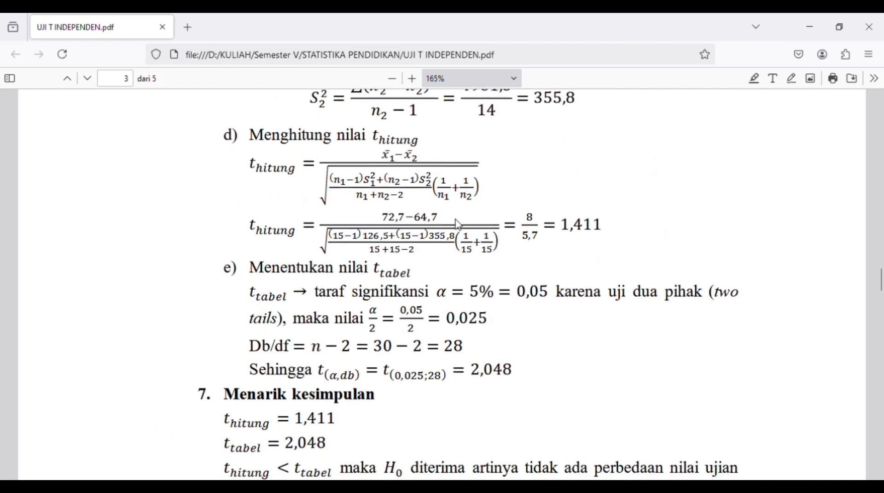
pyautogui.scroll(-1, 461, 224)
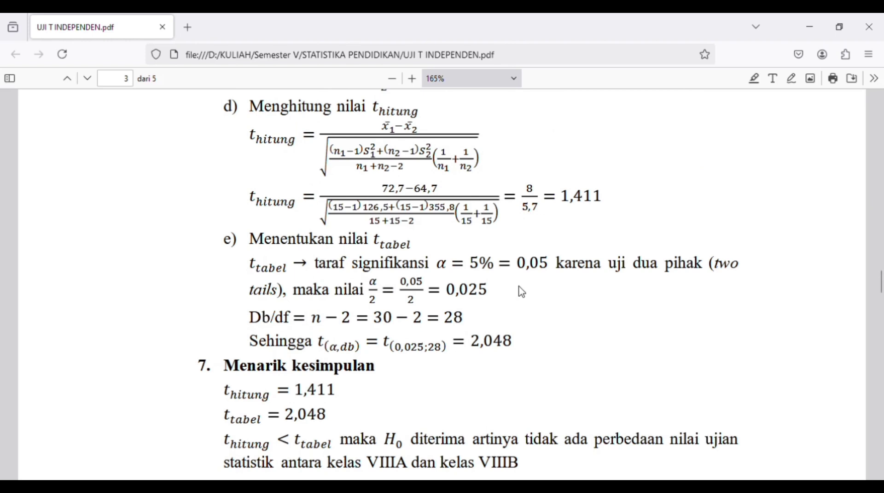
pyautogui.scroll(-6, 522, 291)
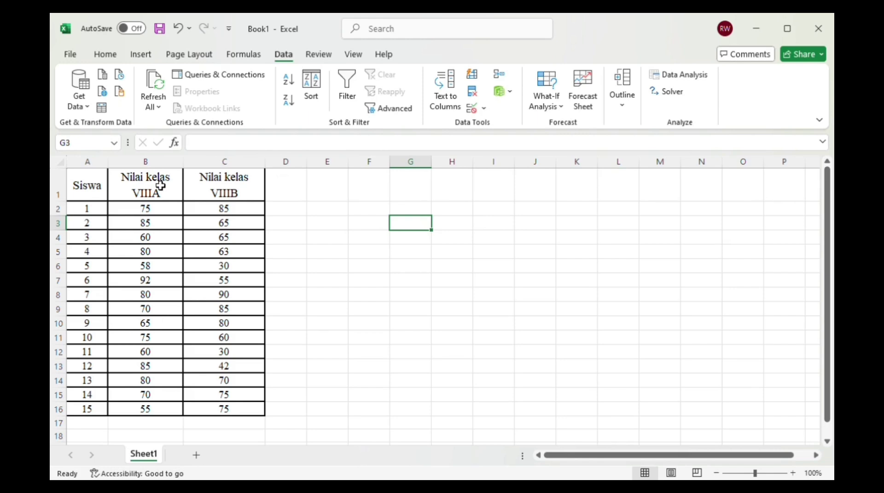
# Step: Switch to the Book1 workbook in Excel and highlight the student score table A1:C16
pyautogui.click(90, 189)
pyautogui.moveTo(90, 188); pyautogui.dragTo(252, 411)
pyautogui.click(339, 303)
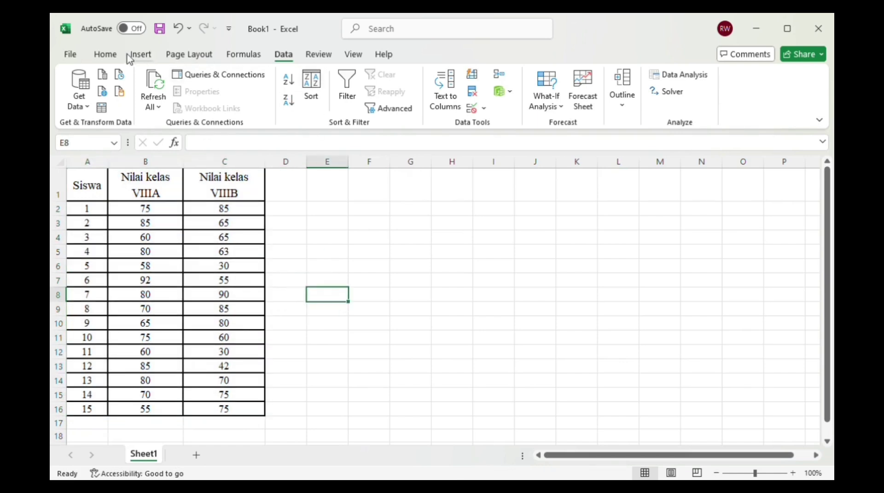
# Step: Check that Data Analysis is available among the data tools and look over Excel's file page
pyautogui.click(112, 58)
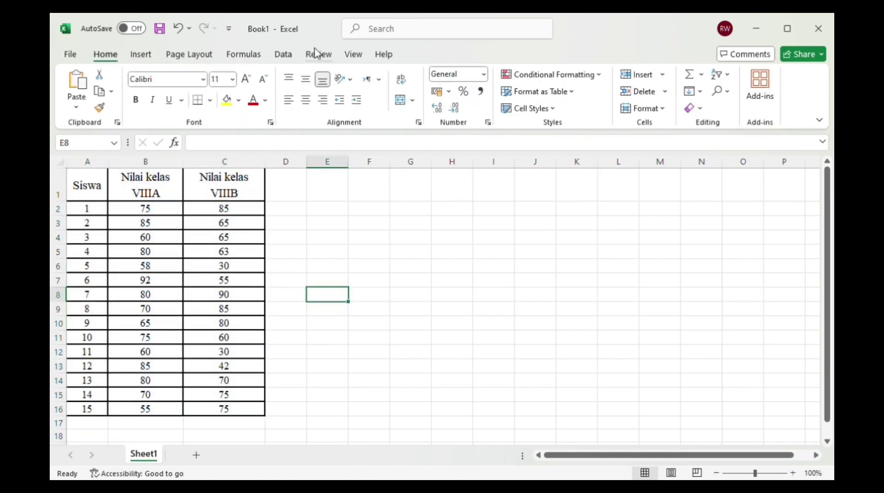
pyautogui.click(283, 58)
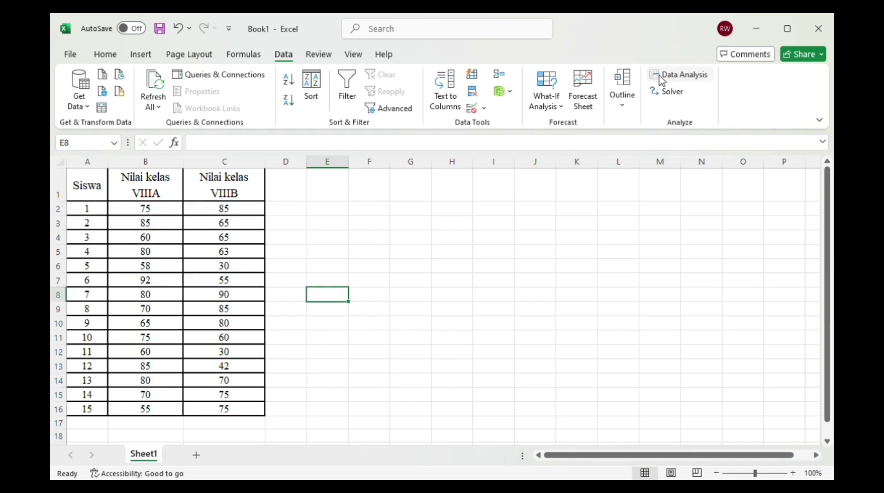
pyautogui.click(70, 55)
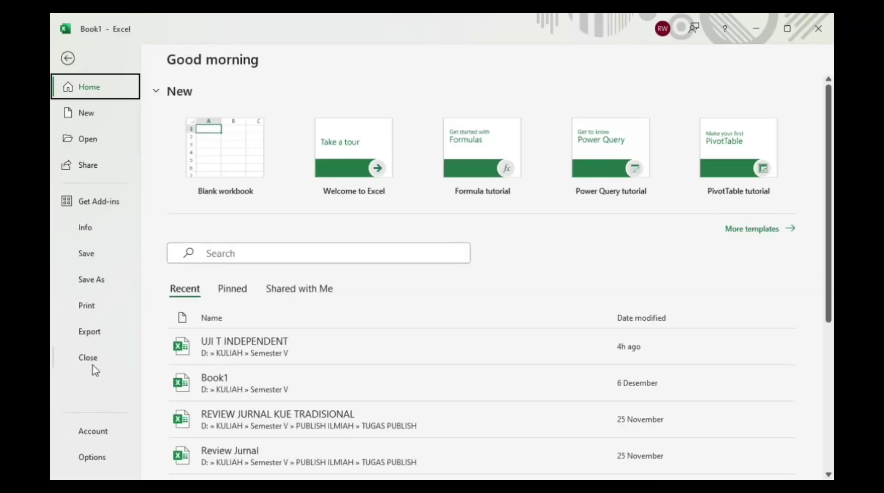
pyautogui.press('Escape')
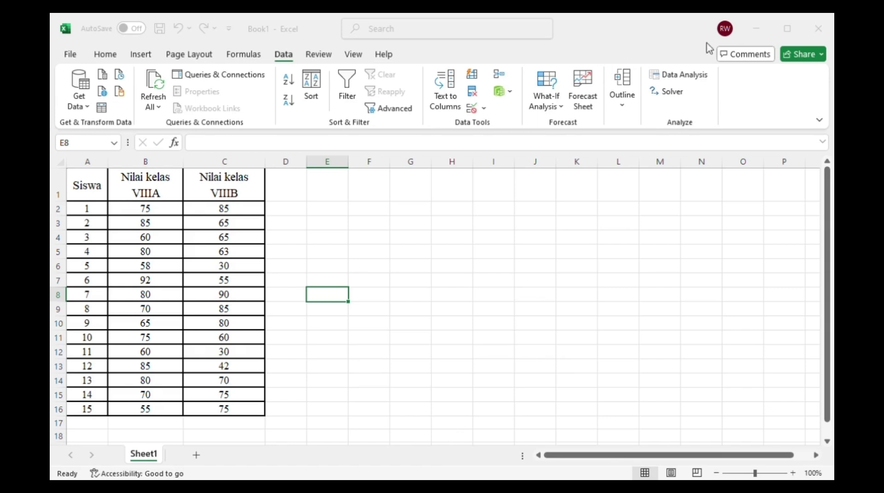
pyautogui.click(722, 69)
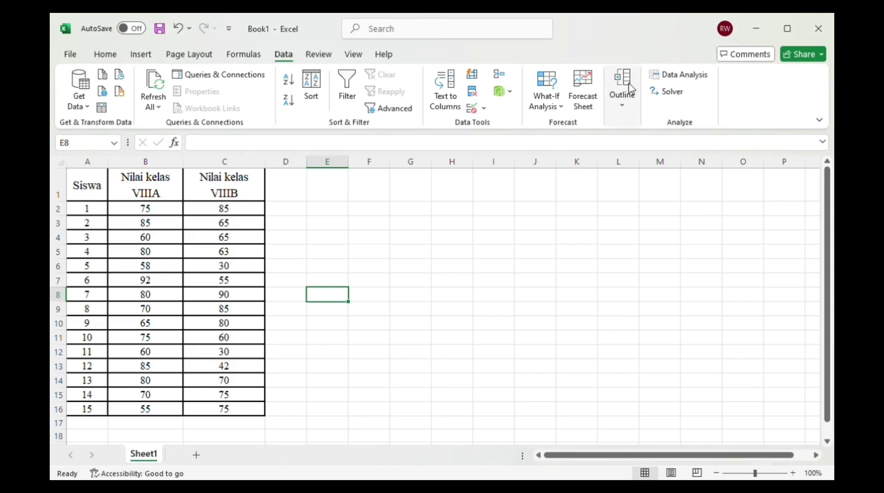
# Step: Start the t-Test: Two-Sample Assuming Equal Variances analysis with the VIIIA scores B2:B16 as the Variable 1 range
pyautogui.click(371, 217)
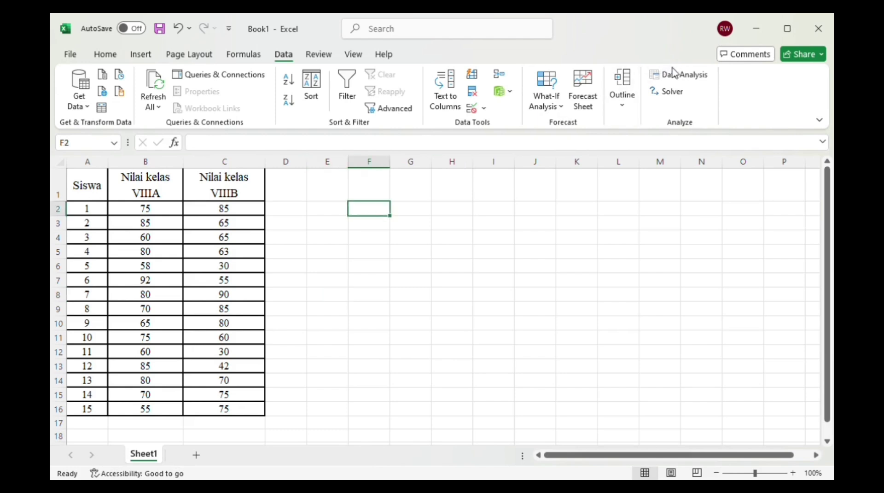
pyautogui.click(676, 76)
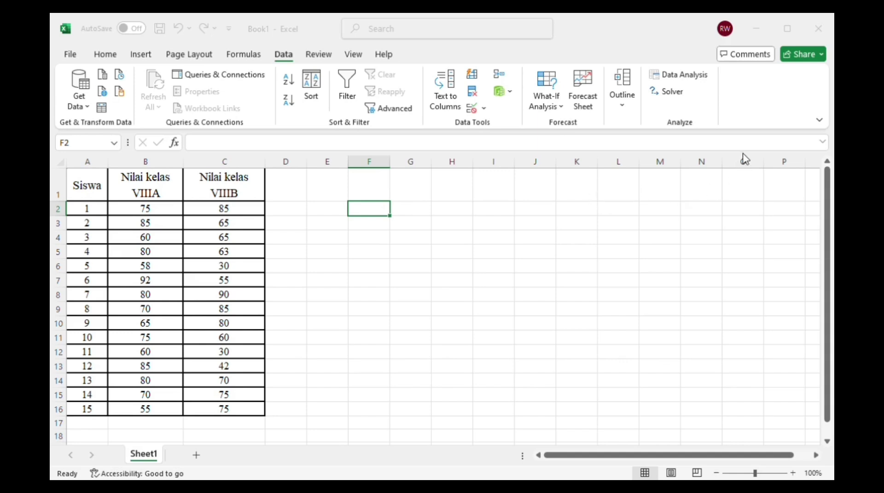
pyautogui.write('=')
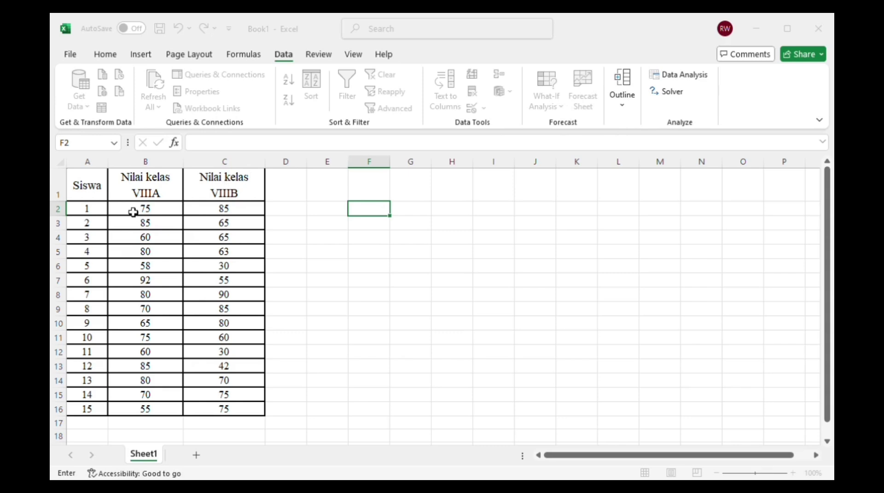
pyautogui.moveTo(133, 212); pyautogui.dragTo(150, 352)
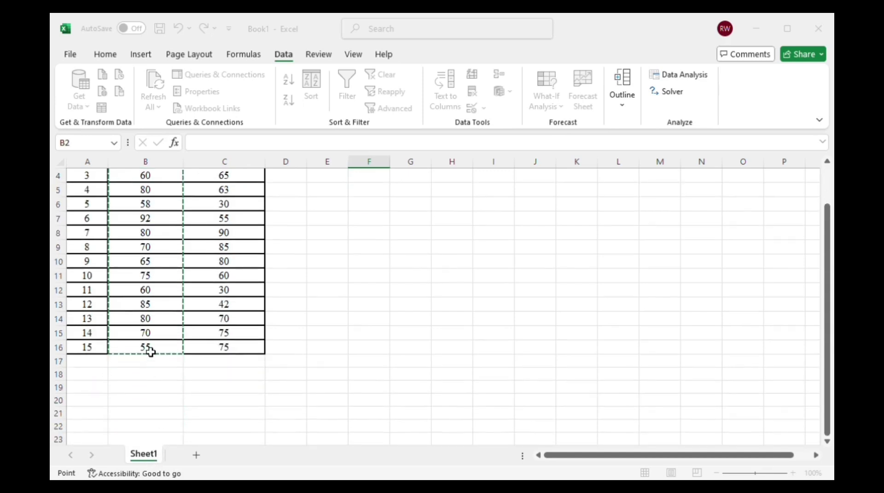
pyautogui.scroll(1, 373, 241)
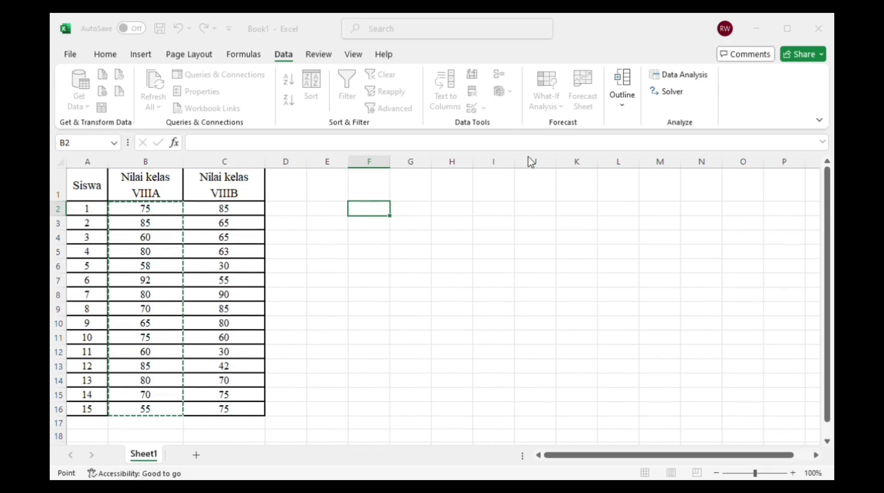
# Step: Set the Variable 2 range to the VIIIB scores C2:C16 and output the t-test results at cell G2
pyautogui.write(',')
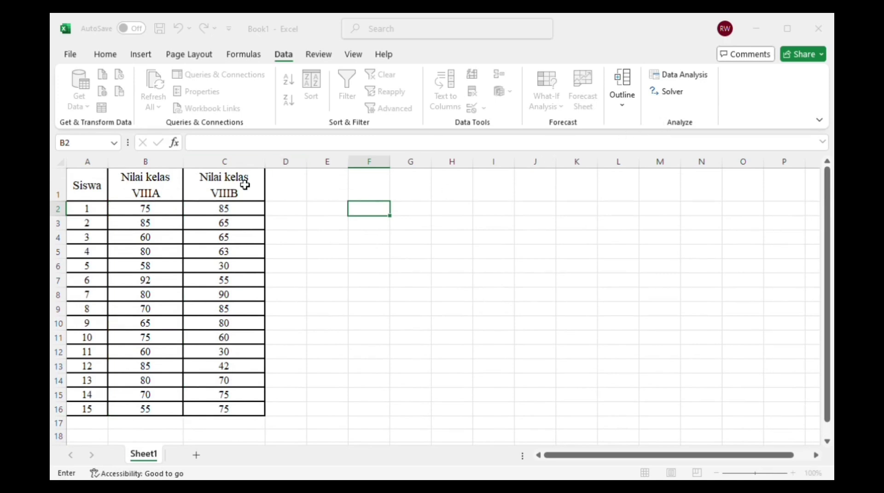
pyautogui.moveTo(236, 208); pyautogui.dragTo(233, 378)
pyautogui.scroll(1, 341, 307)
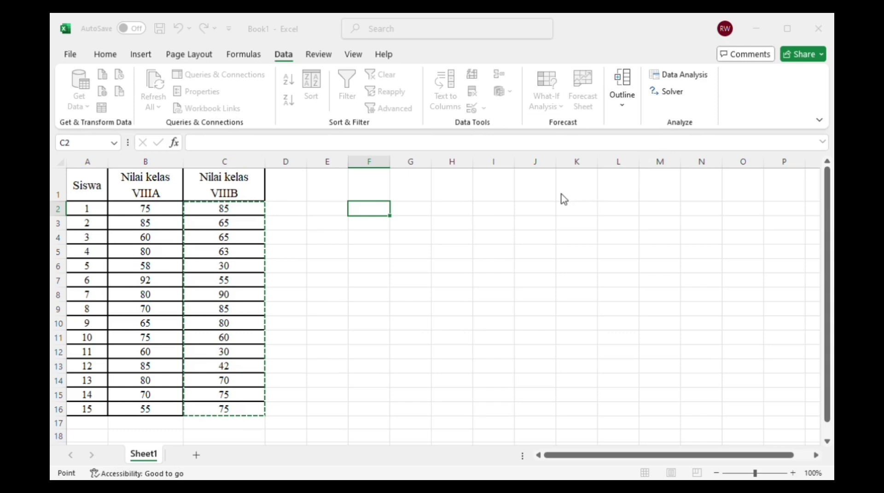
pyautogui.press('Escape')
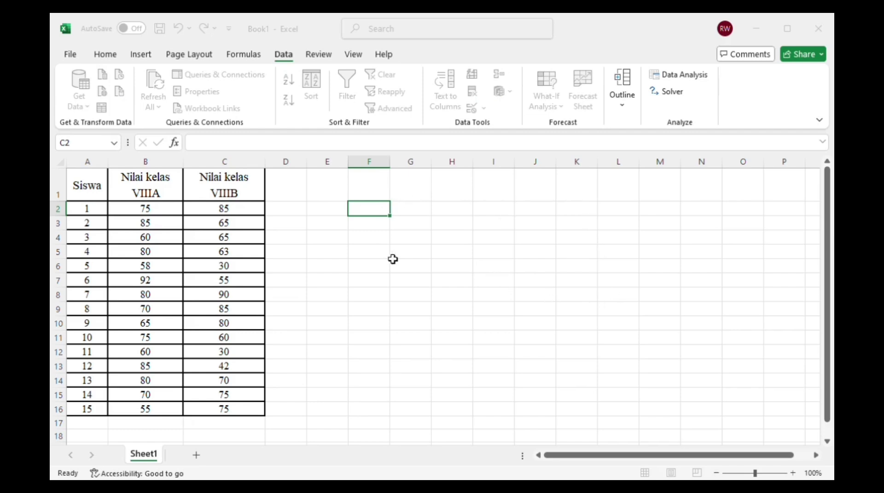
pyautogui.click(409, 211)
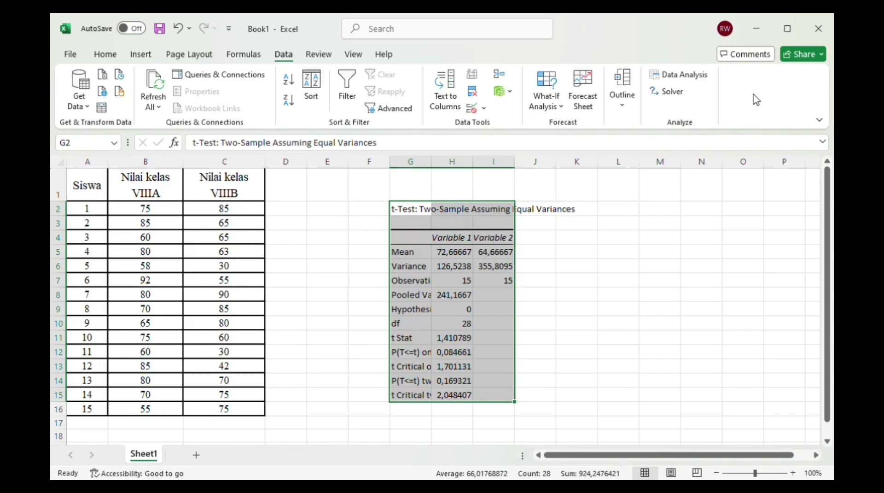
# Step: Fit the widths of columns G, H and I to the t-test output
pyautogui.doubleClick(436, 165)
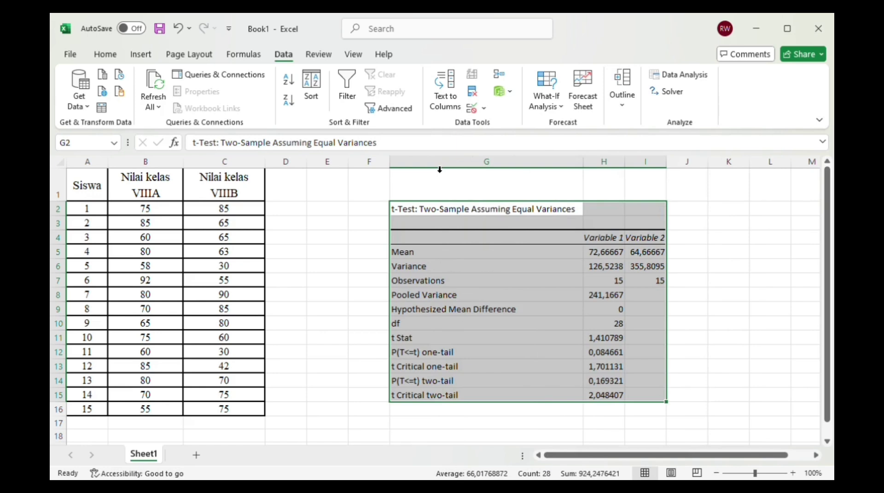
pyautogui.doubleClick(631, 165)
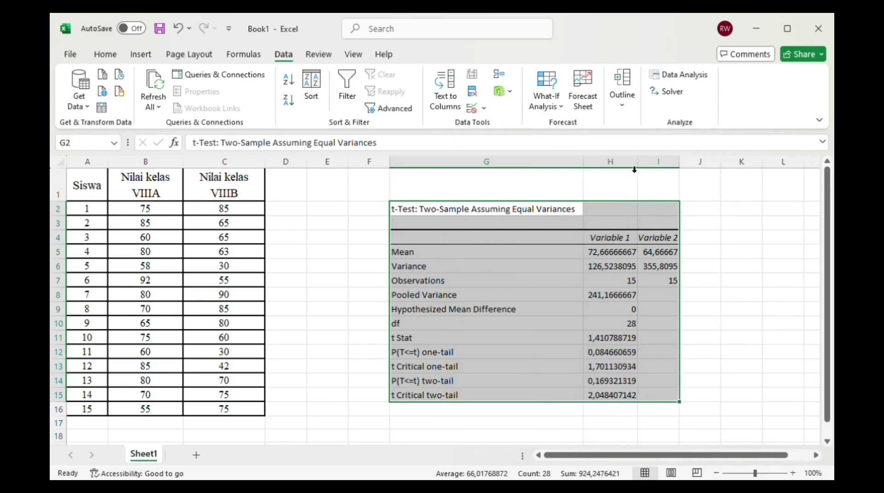
pyautogui.doubleClick(682, 167)
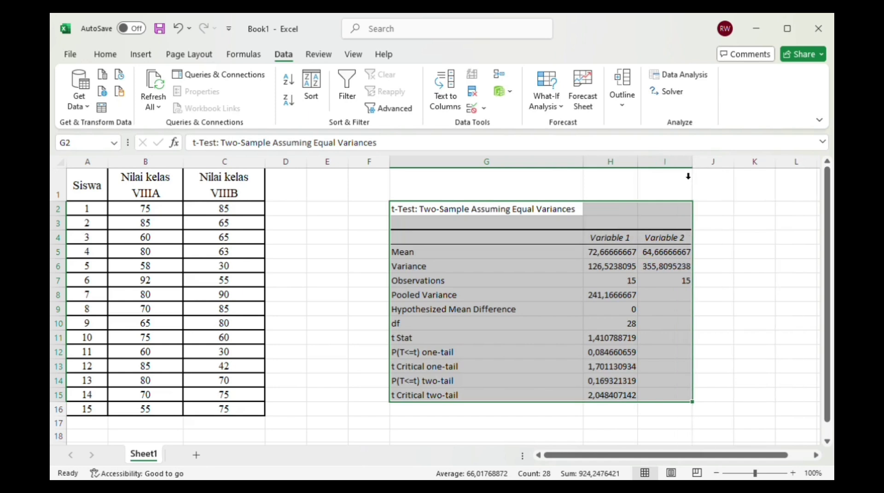
# Step: Rename the t-test output's column headings in H4 and I4 as Kelas VIIIA and Kelas VIIIB
pyautogui.click(611, 246)
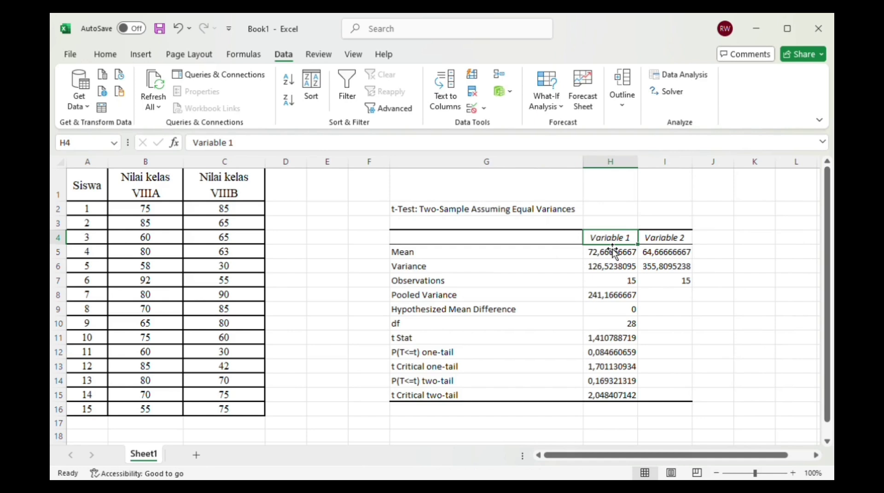
pyautogui.write('Ke')
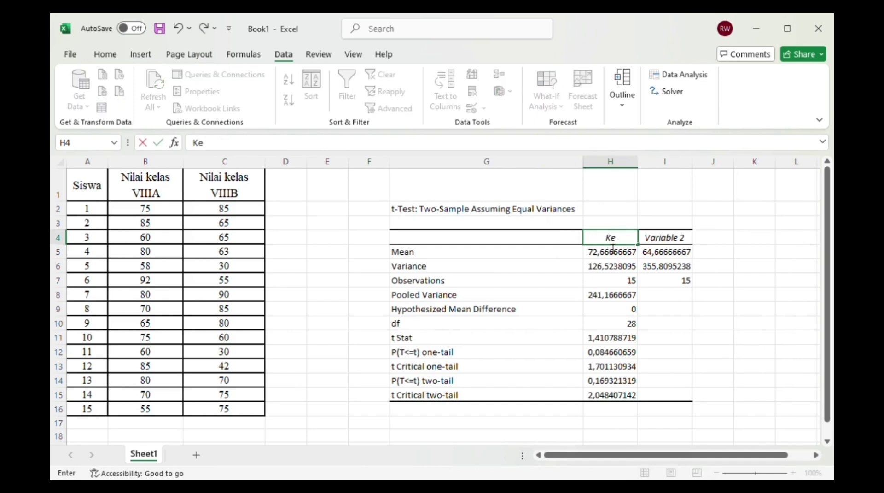
pyautogui.write('las VIIIA')
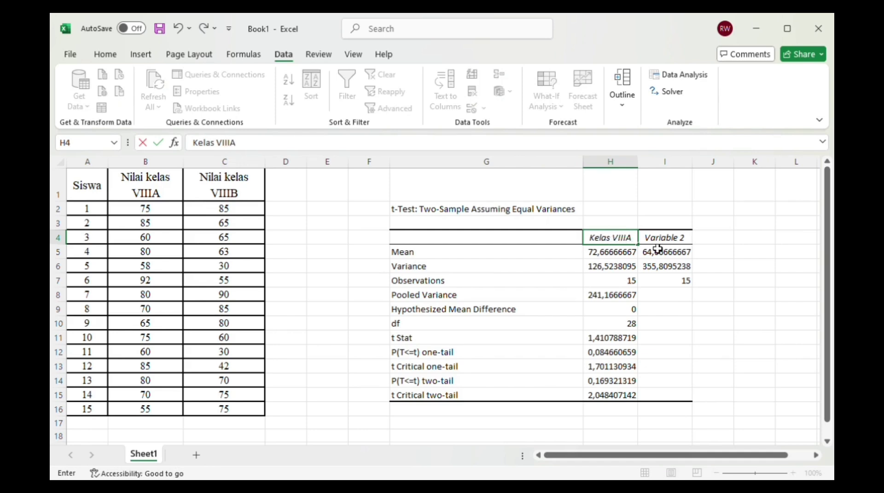
pyautogui.press('Tab')
pyautogui.write('K')
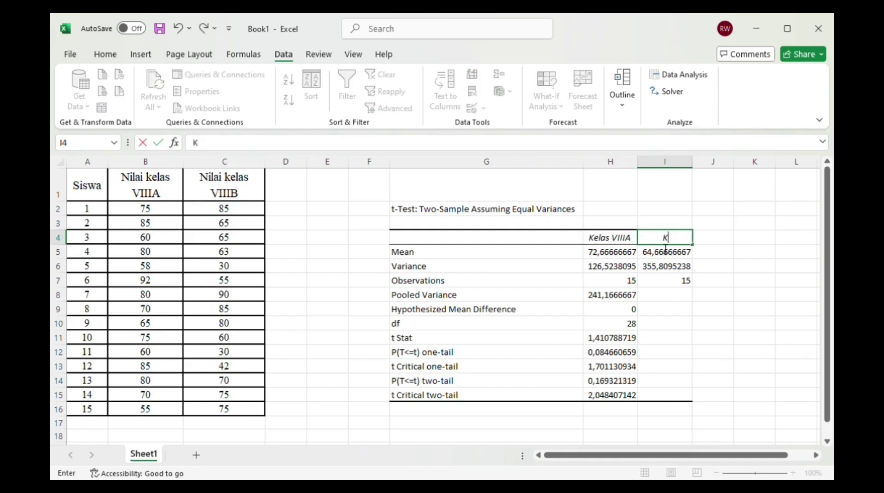
pyautogui.write('elas VIIIB')
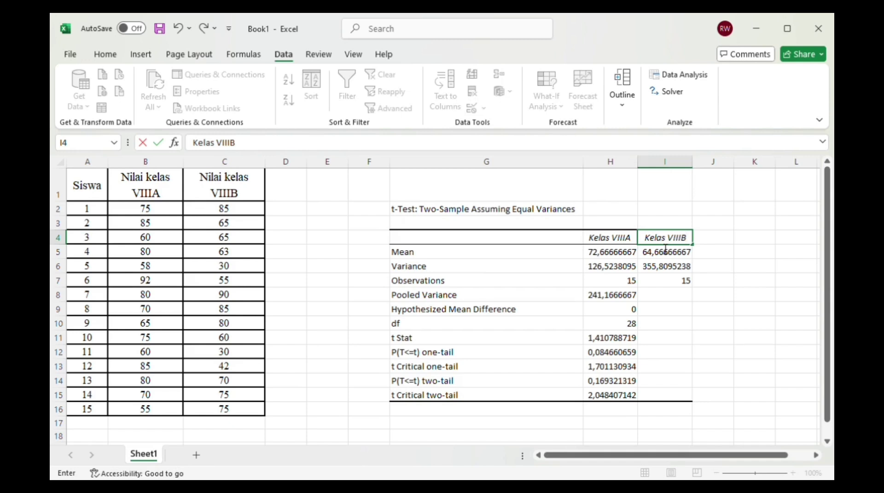
# Step: Reduce the mean and variance values of both classes in H5:I6 to one decimal place
pyautogui.click(623, 252)
pyautogui.moveTo(620, 255); pyautogui.dragTo(649, 268)
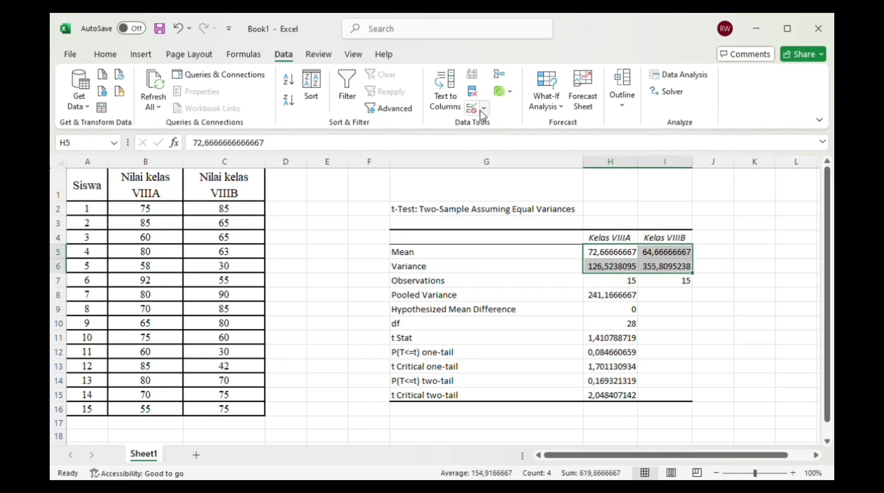
pyautogui.click(105, 54)
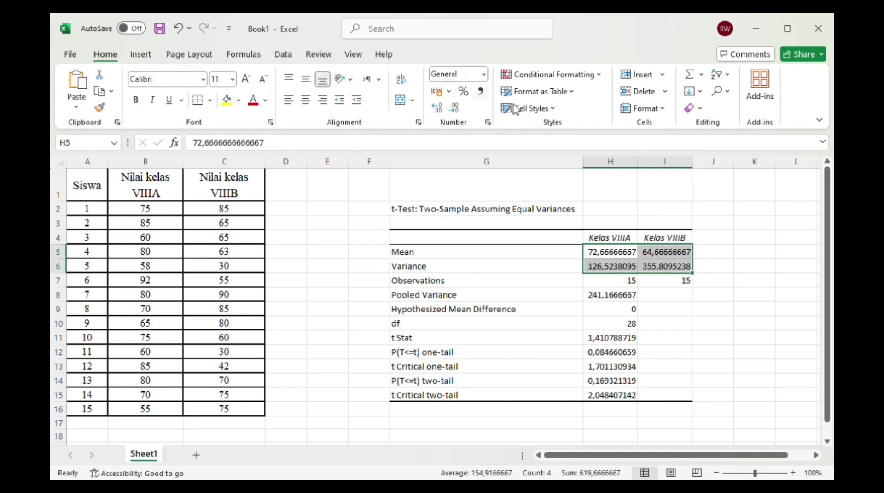
pyautogui.click(455, 115)
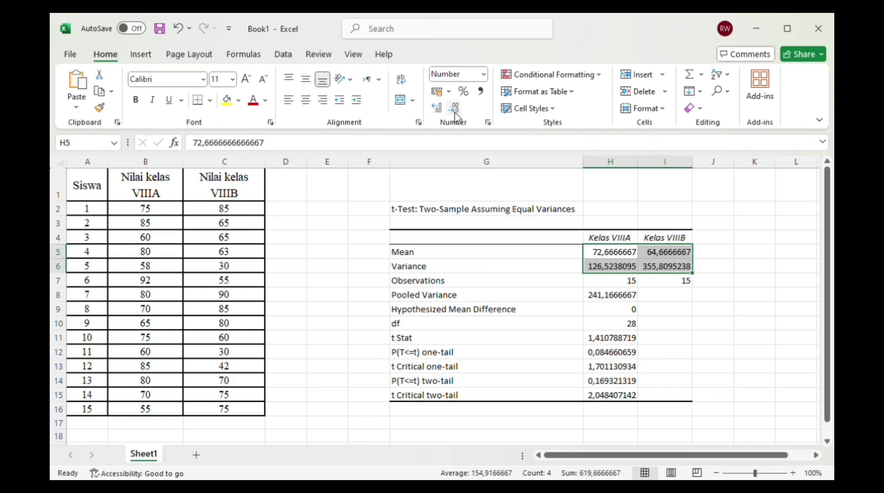
pyautogui.click(455, 115)
pyautogui.click(455, 115)
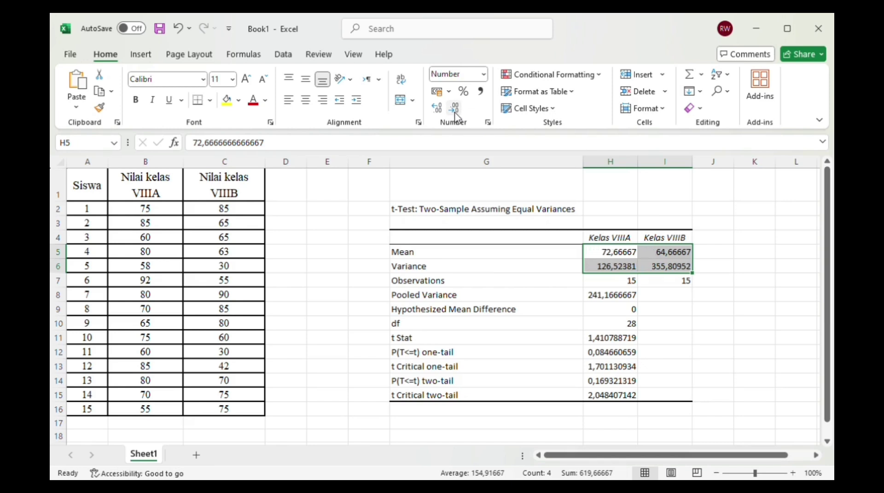
pyautogui.click(455, 115)
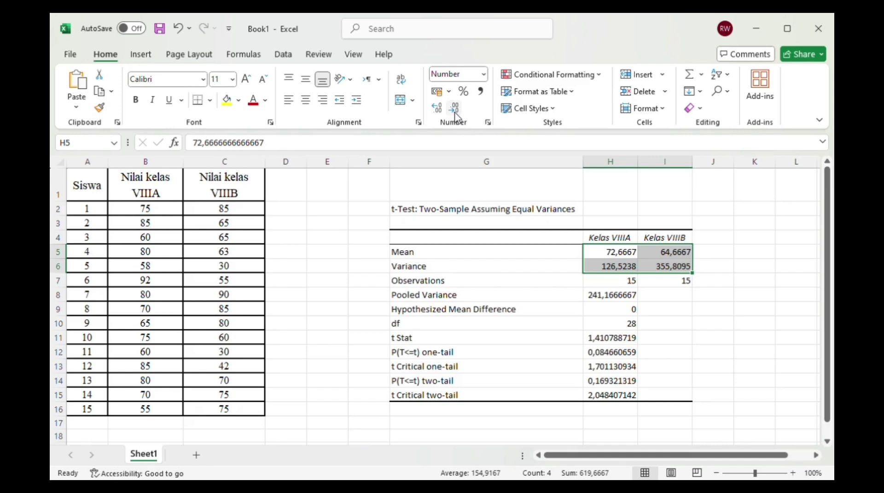
pyautogui.click(455, 115)
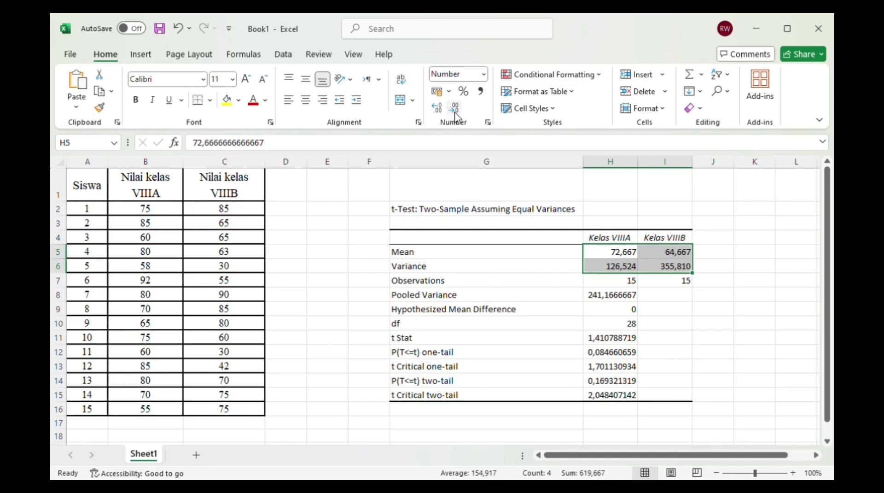
pyautogui.click(455, 115)
pyautogui.click(456, 115)
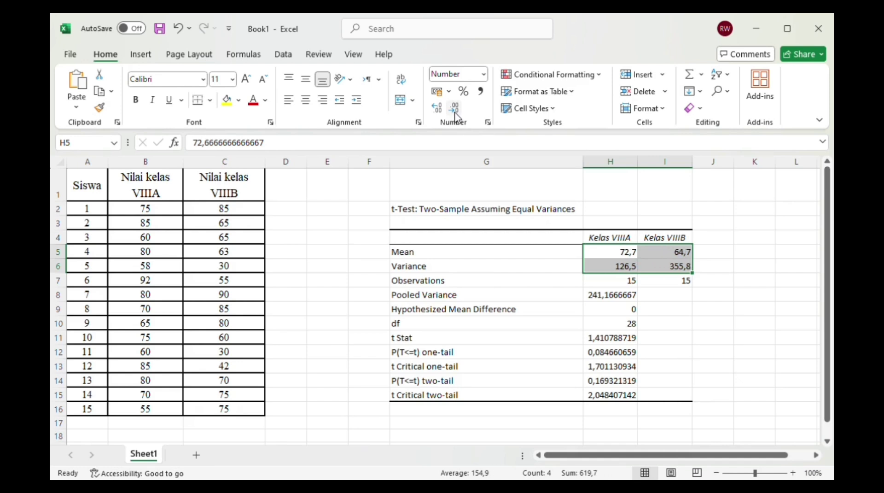
# Step: Reduce the pooled variance in H8 to one decimal place
pyautogui.click(596, 298)
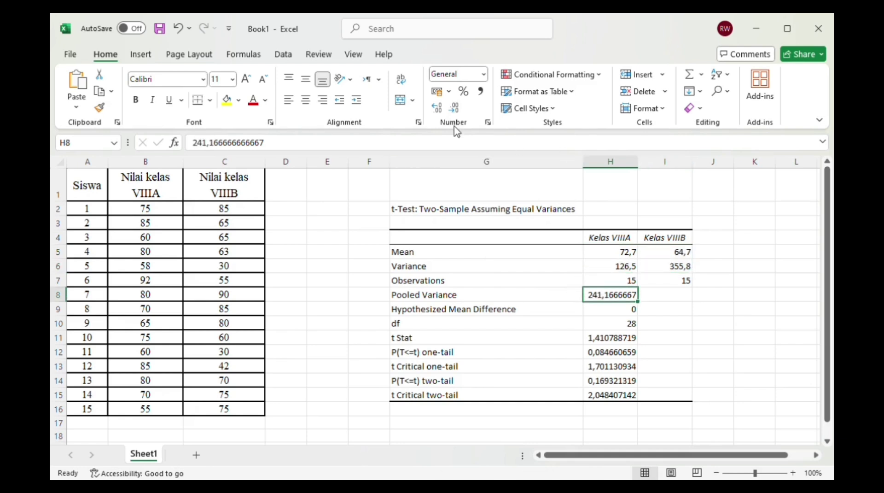
pyautogui.click(455, 111)
pyautogui.click(455, 110)
pyautogui.click(455, 111)
pyautogui.click(455, 111)
pyautogui.click(456, 112)
pyautogui.click(456, 112)
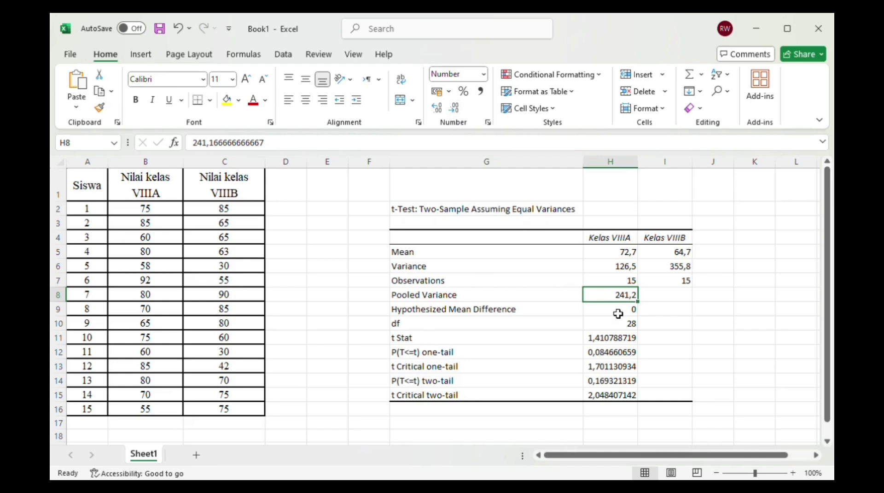
# Step: Reduce the t Stat, P and t Critical values in H11:H15 to four decimal places
pyautogui.moveTo(627, 336); pyautogui.dragTo(628, 402)
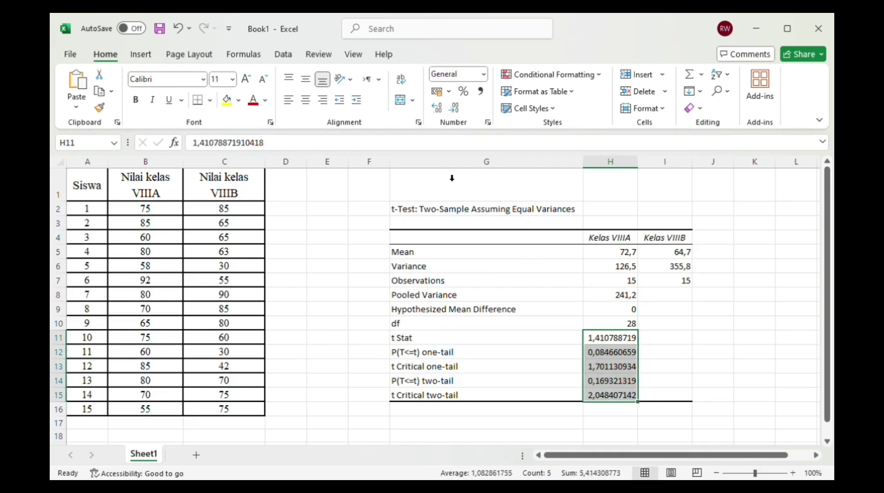
pyautogui.click(454, 110)
pyautogui.click(454, 110)
pyautogui.click(454, 110)
pyautogui.click(453, 110)
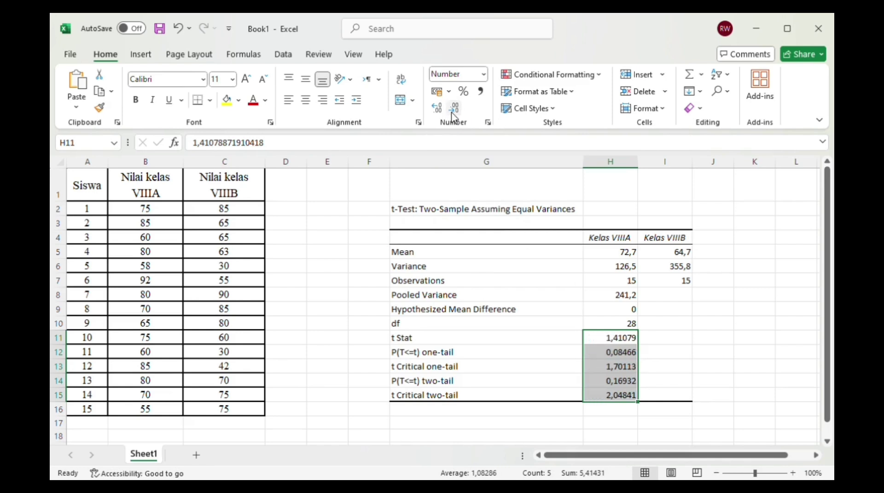
pyautogui.click(454, 110)
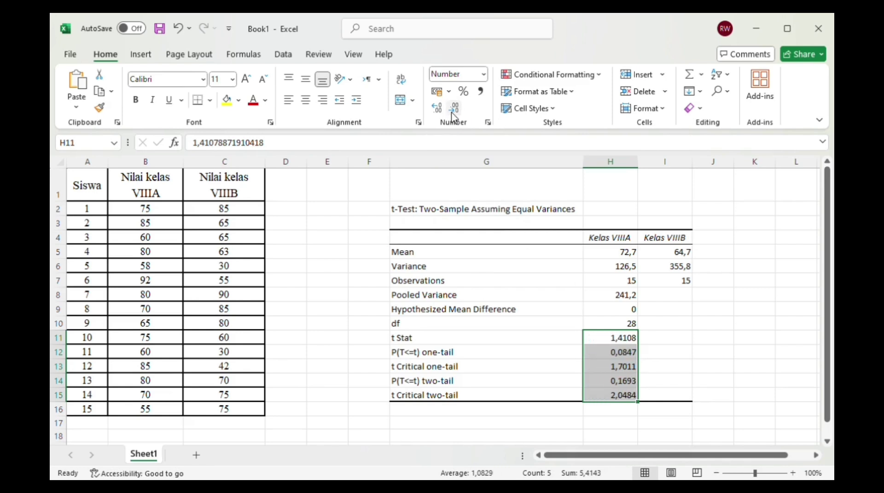
pyautogui.click(759, 330)
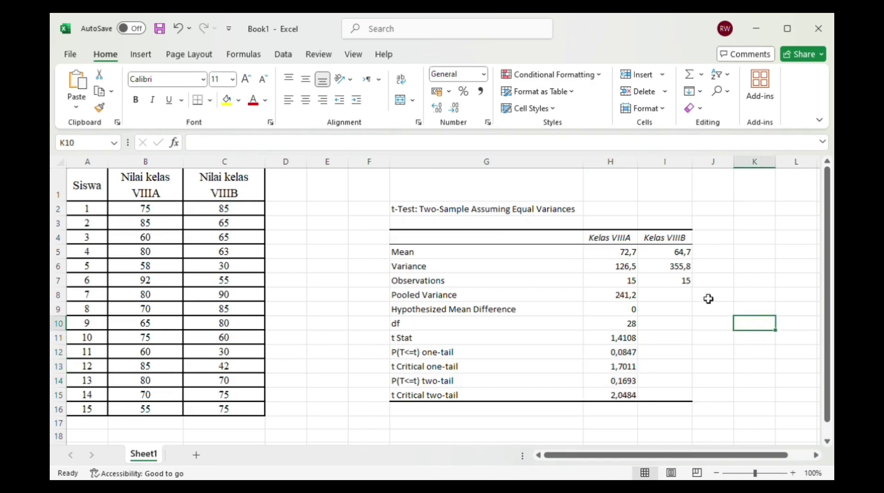
# Step: Examine the mean, variance, observations and df rows of the t-test output
pyautogui.click(409, 258)
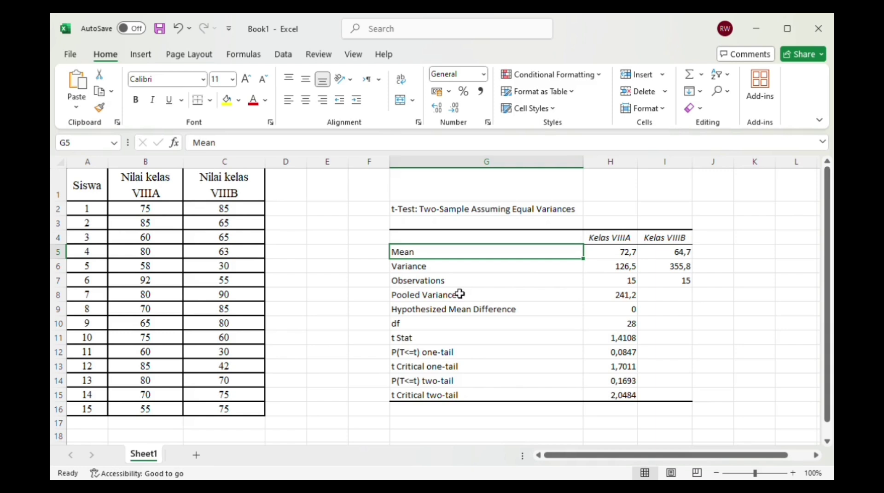
pyautogui.hotkey('shift', 'Right')
pyautogui.hotkey('shift', 'Right')
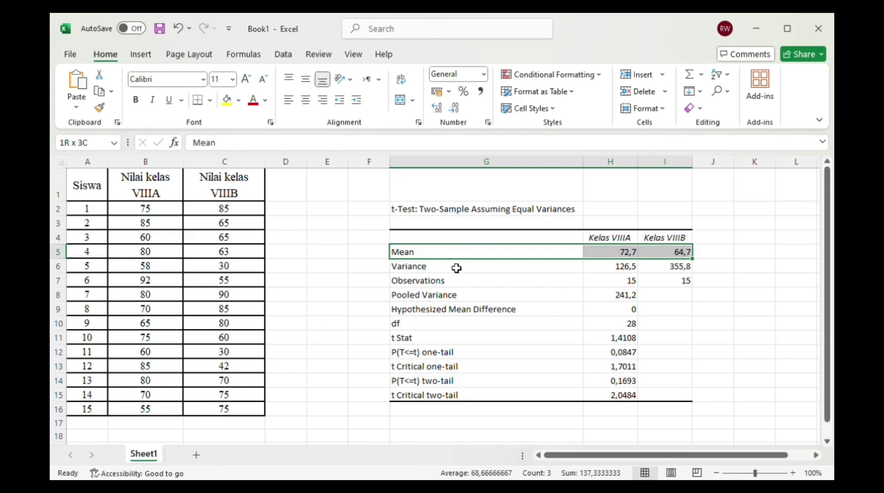
pyautogui.click(458, 269)
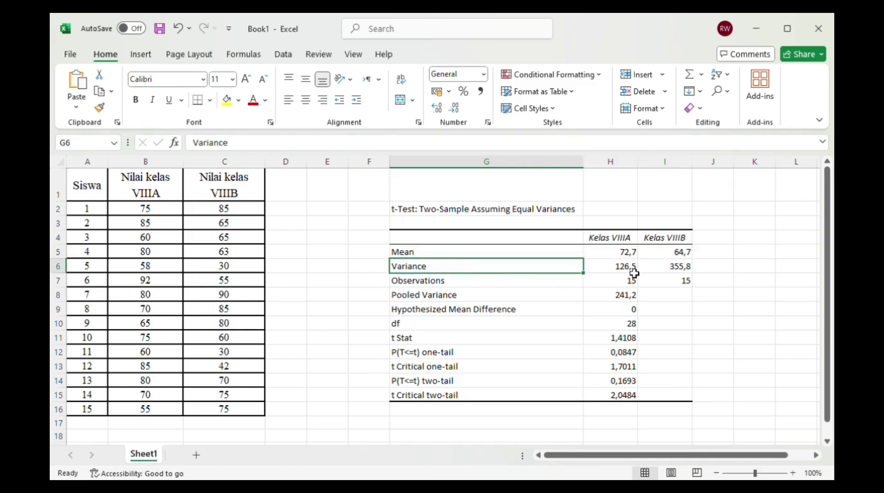
pyautogui.click(614, 272)
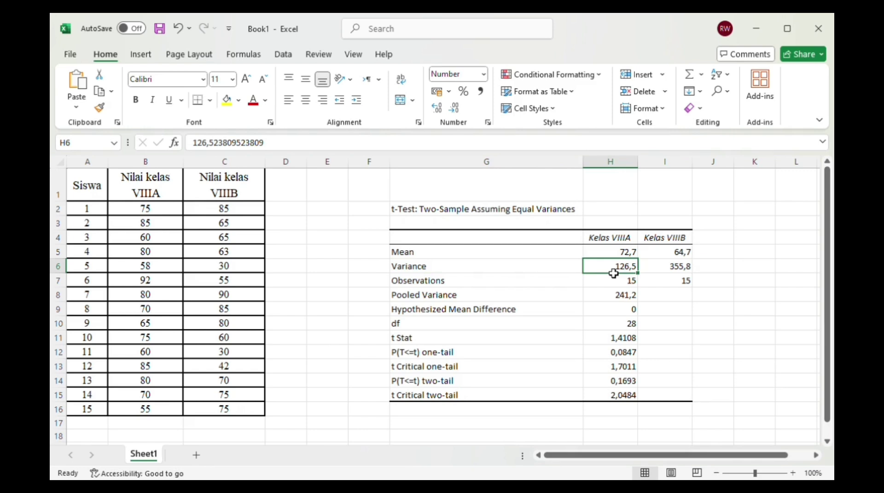
pyautogui.click(536, 286)
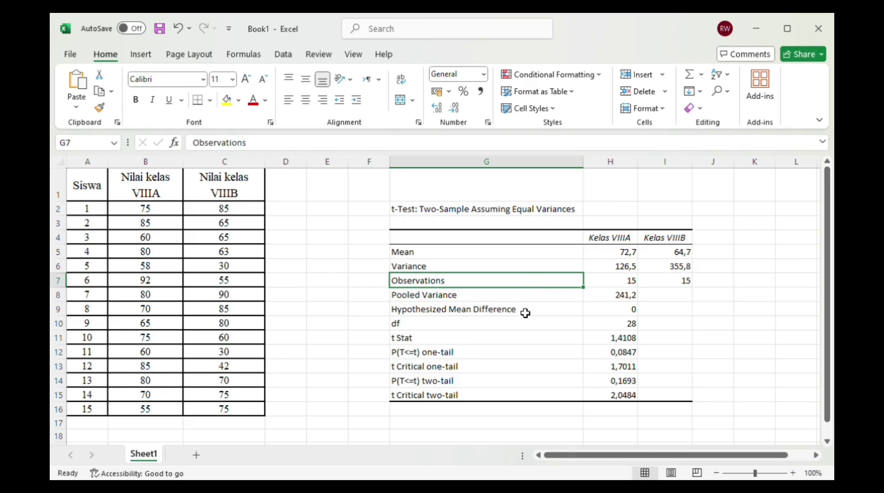
pyautogui.click(519, 330)
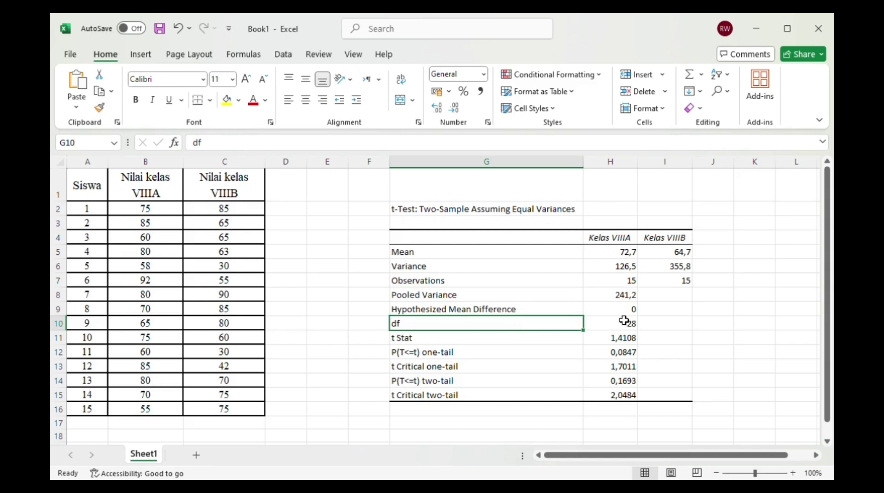
# Step: Highlight the t Stat row G11:I11 with a yellow fill
pyautogui.click(505, 345)
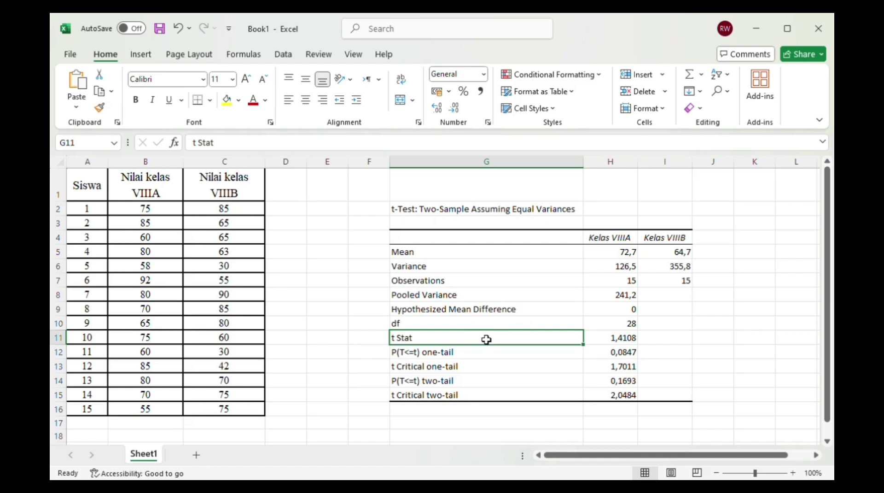
pyautogui.moveTo(487, 340); pyautogui.dragTo(673, 340)
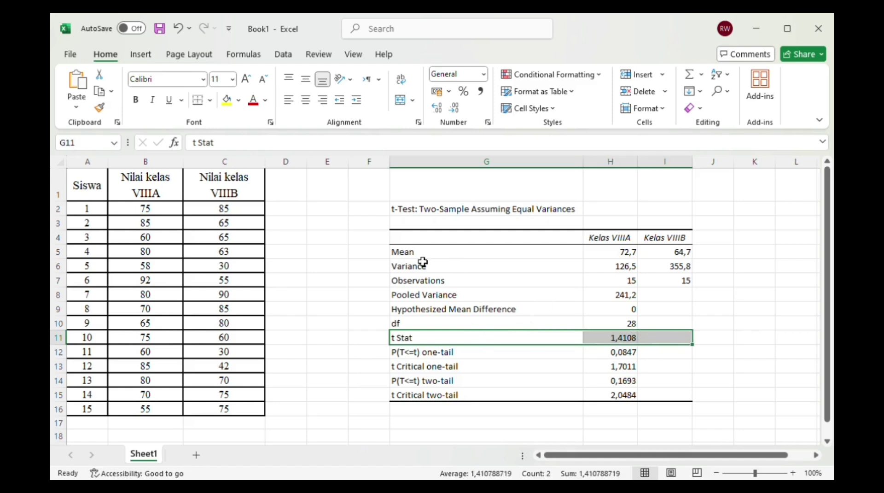
pyautogui.click(228, 105)
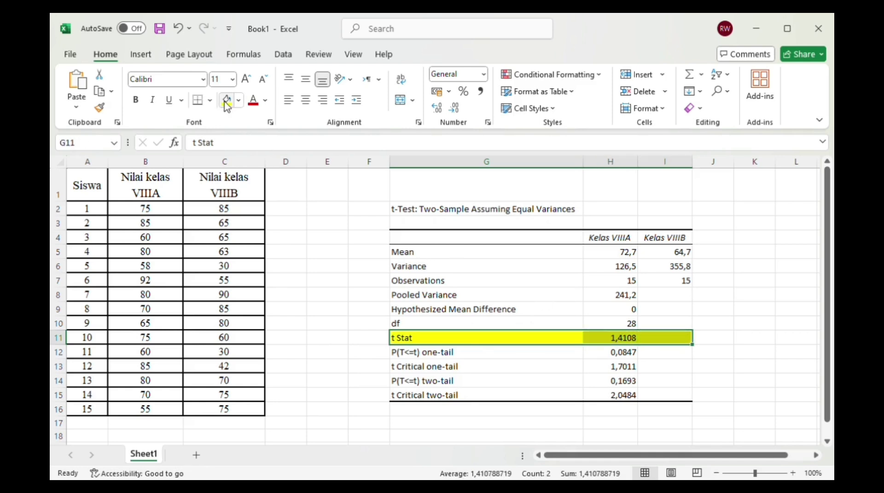
pyautogui.click(369, 345)
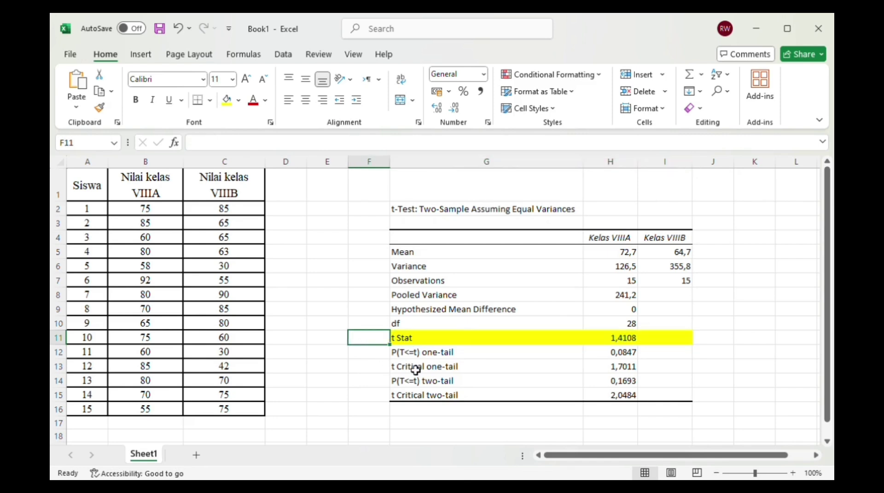
# Step: Highlight the t Critical two-tail row G15:I15 with a blue fill
pyautogui.click(445, 372)
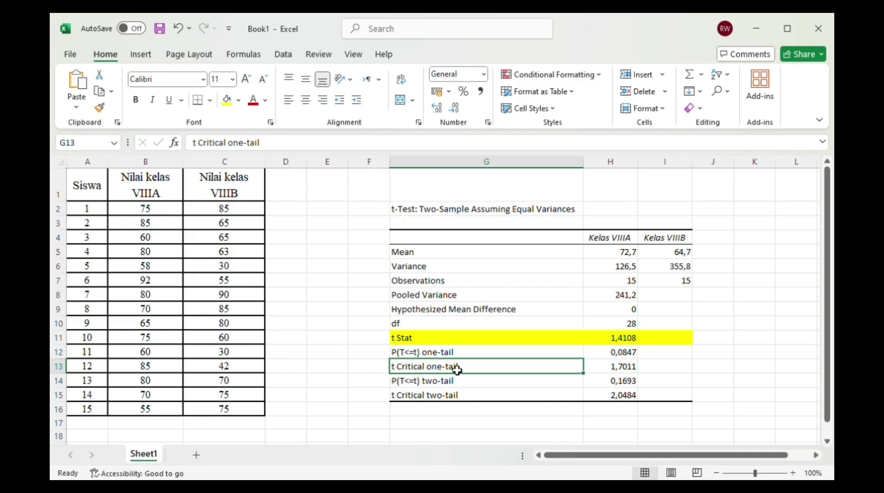
pyautogui.press('Down')
pyautogui.press('Down')
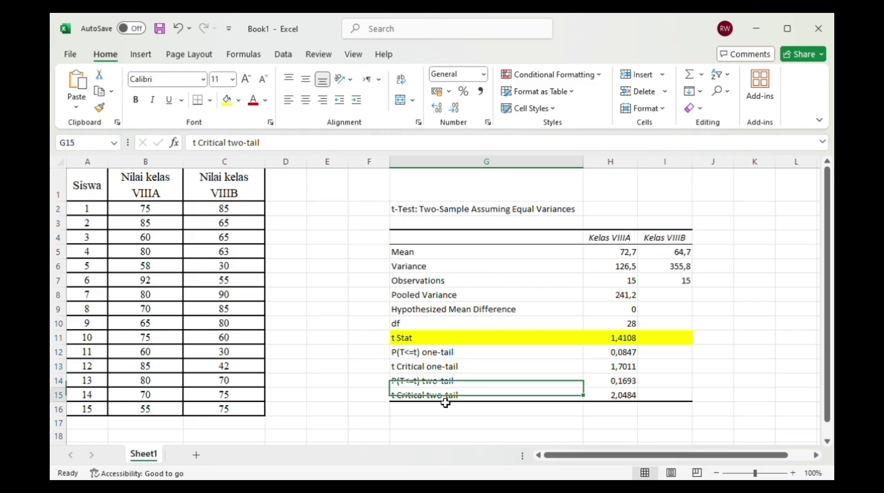
pyautogui.moveTo(479, 402); pyautogui.dragTo(663, 400)
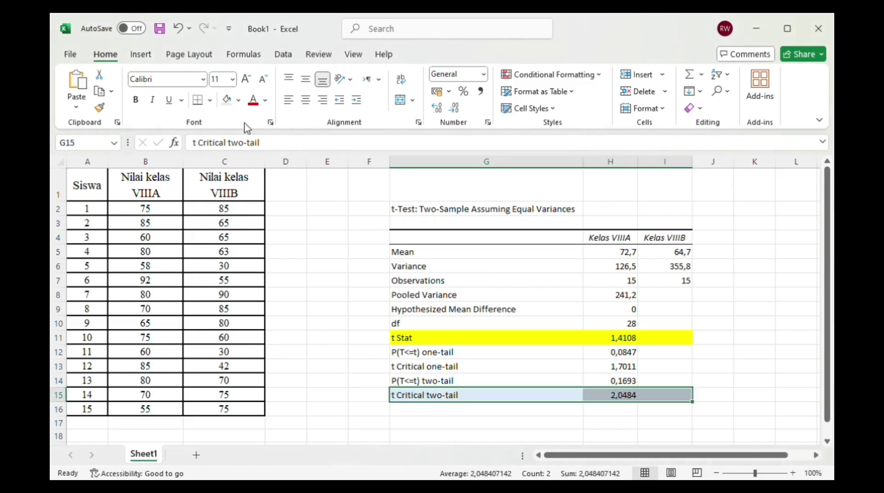
pyautogui.click(240, 107)
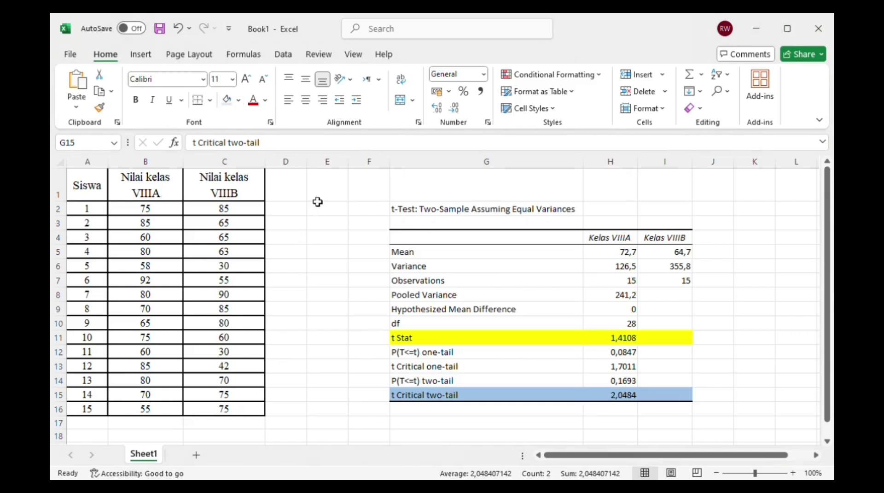
pyautogui.click(716, 395)
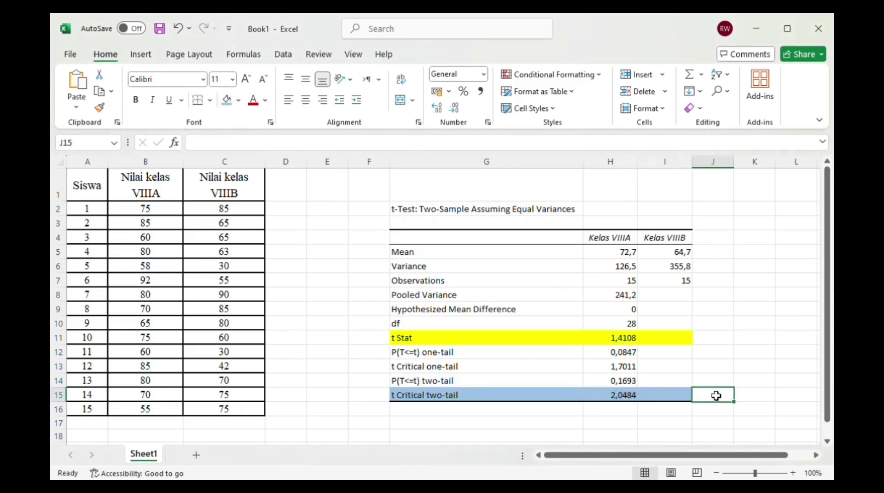
# Step: Merge and center cells K11:K13 beside the t-test output
pyautogui.hscroll(1, 710, 373)
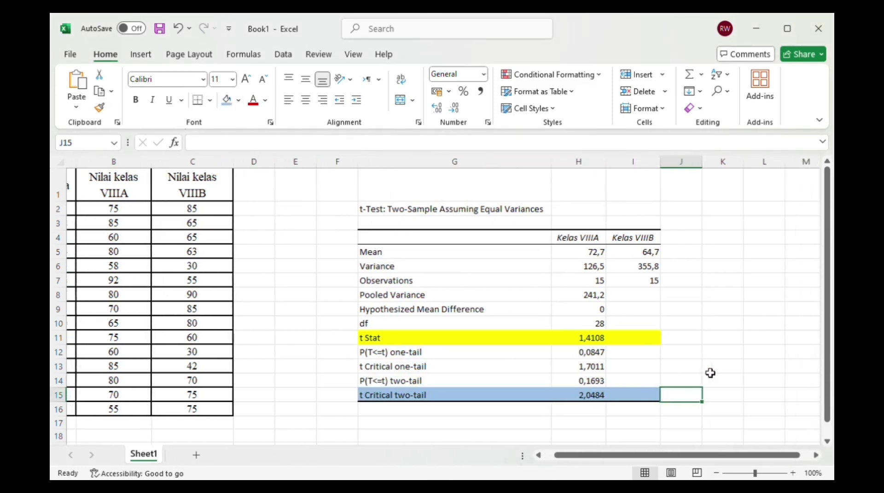
pyautogui.moveTo(696, 333); pyautogui.dragTo(735, 364)
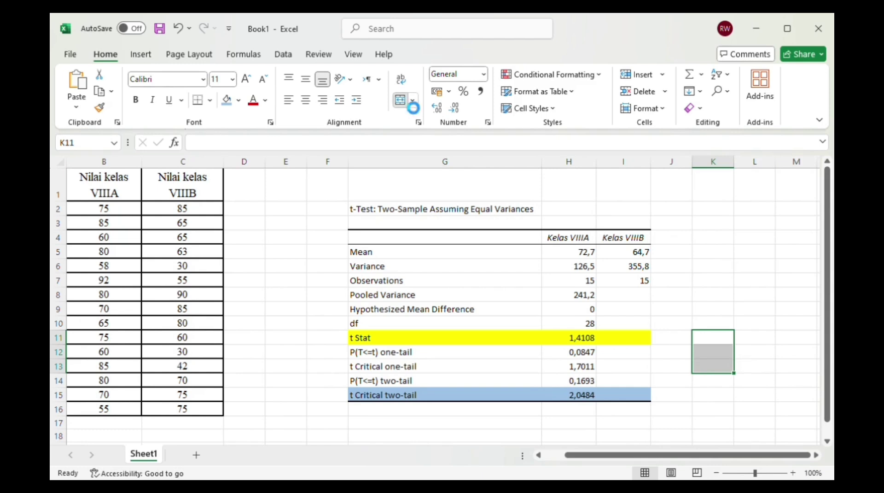
pyautogui.click(401, 100)
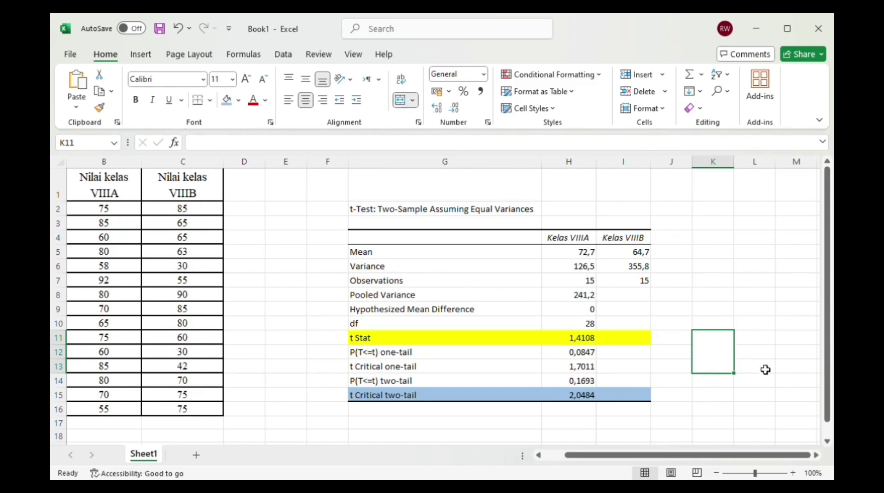
# Step: Enter the conclusion "1,4108 < 2,0484 jadi H0 diterima" in the merged cell K11
pyautogui.write('1,')
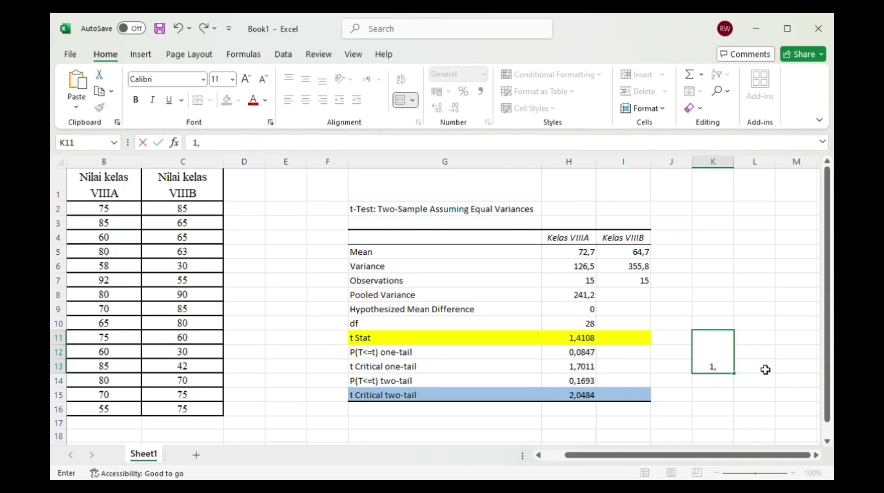
pyautogui.write('4108 < 2,0')
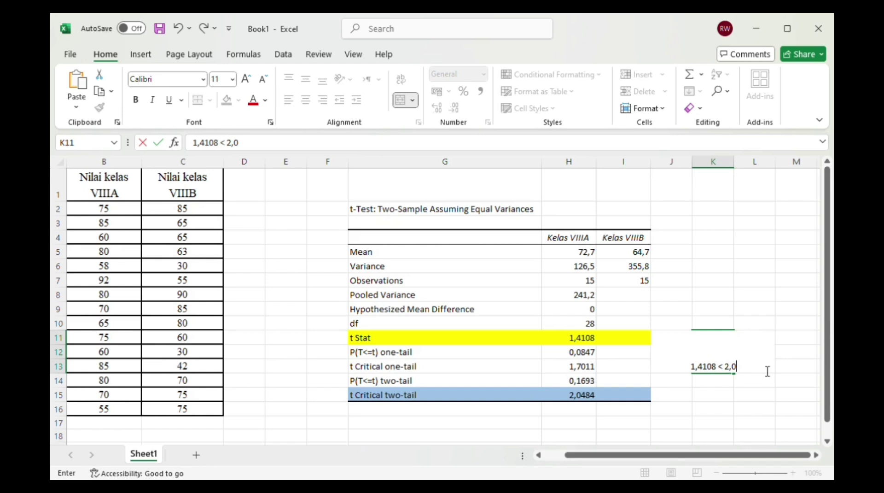
pyautogui.write('48')
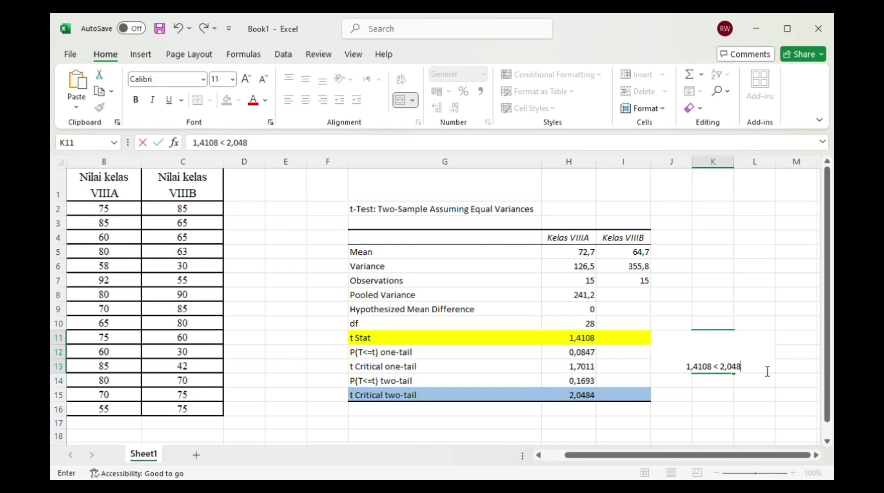
pyautogui.write('4 jadi ')
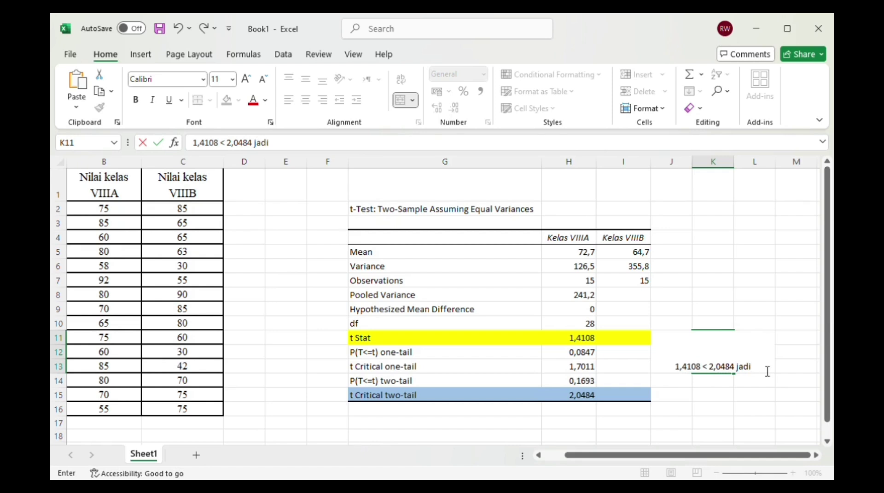
pyautogui.write('H)')
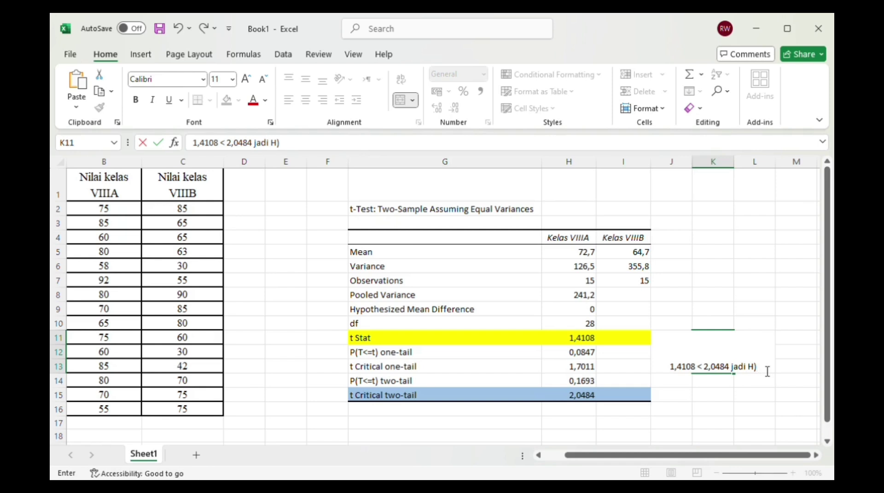
pyautogui.press('BackSpace')
pyautogui.write('0')
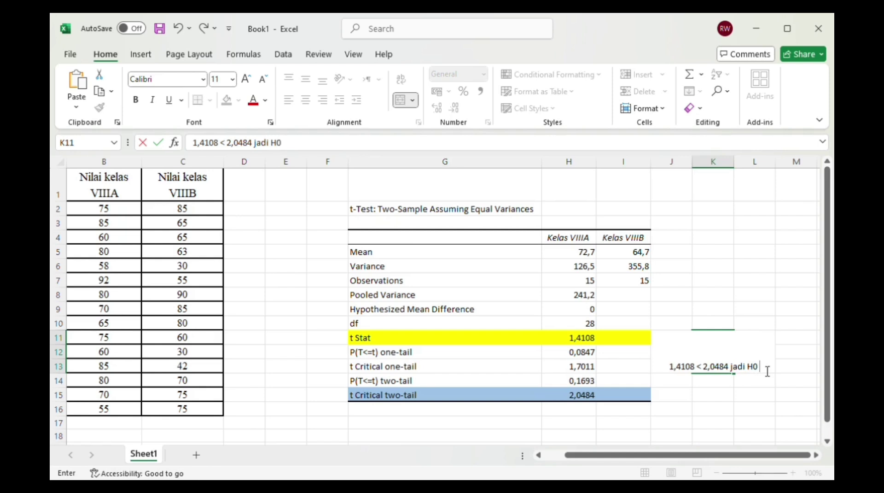
pyautogui.write(' diterima')
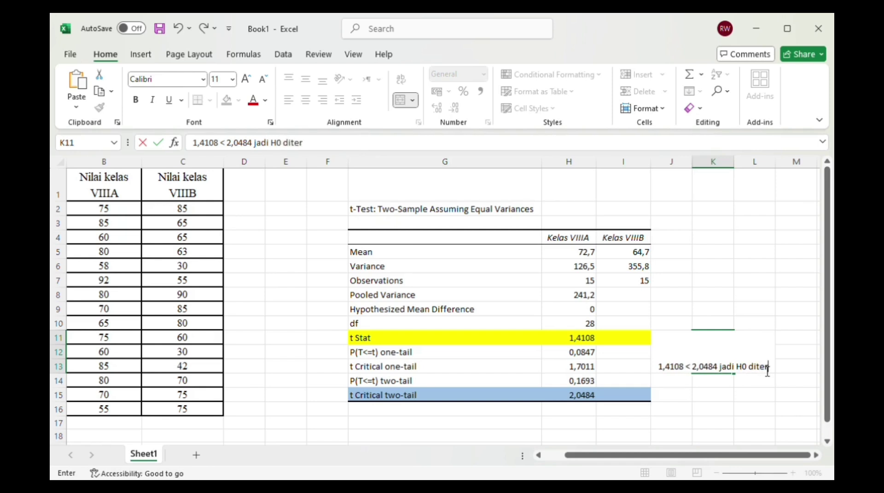
pyautogui.write(' se')
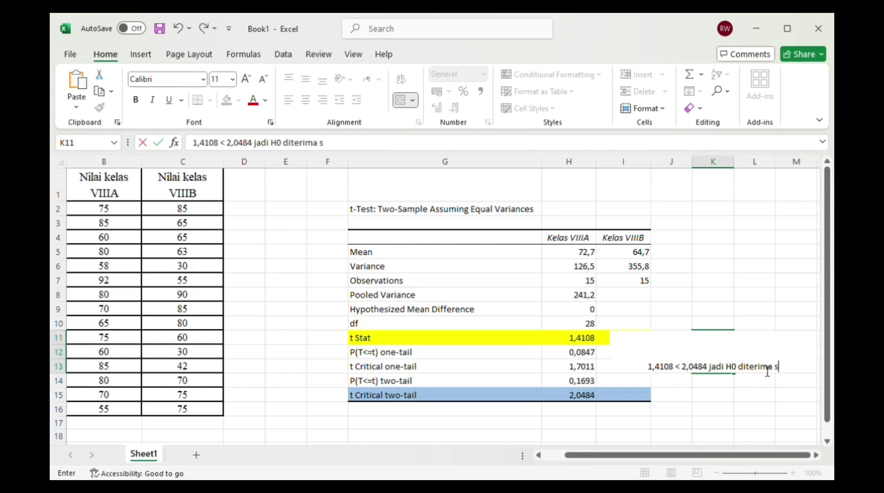
pyautogui.press('BackSpace')
pyautogui.press('BackSpace')
pyautogui.press('BackSpace')
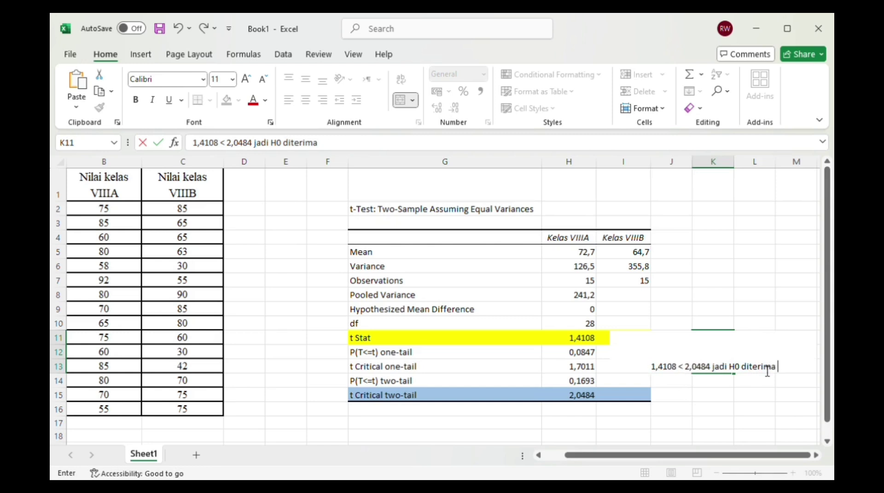
pyautogui.click(717, 356)
pyautogui.click(683, 399)
# Step: Wrap the conclusion text in merged cell K11 and narrow the spacer column J
pyautogui.click(708, 350)
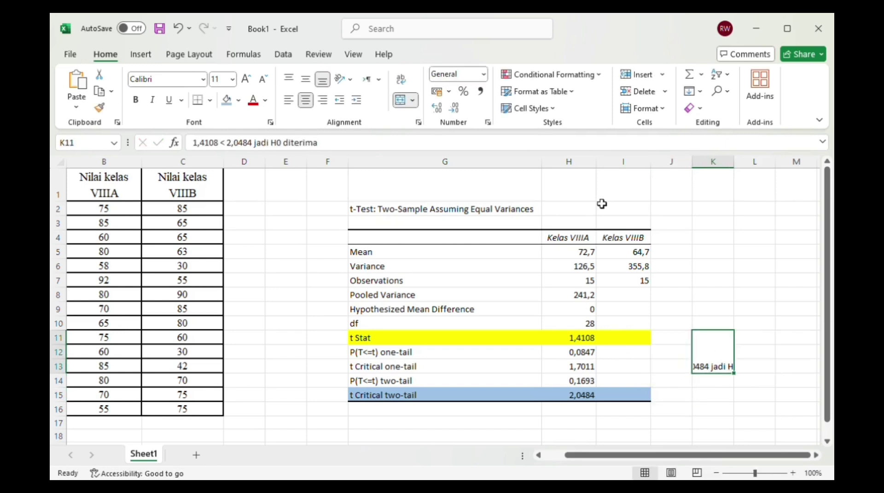
pyautogui.click(402, 81)
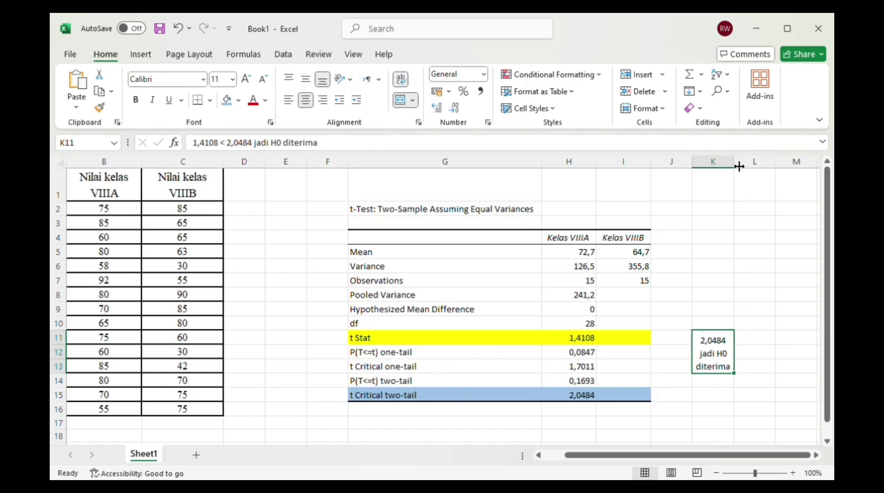
pyautogui.moveTo(738, 168); pyautogui.dragTo(755, 167)
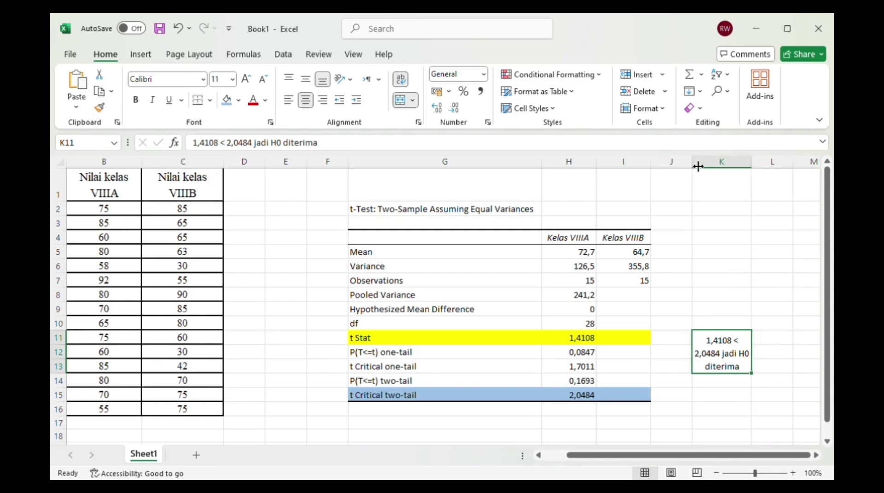
pyautogui.moveTo(698, 166); pyautogui.dragTo(673, 167)
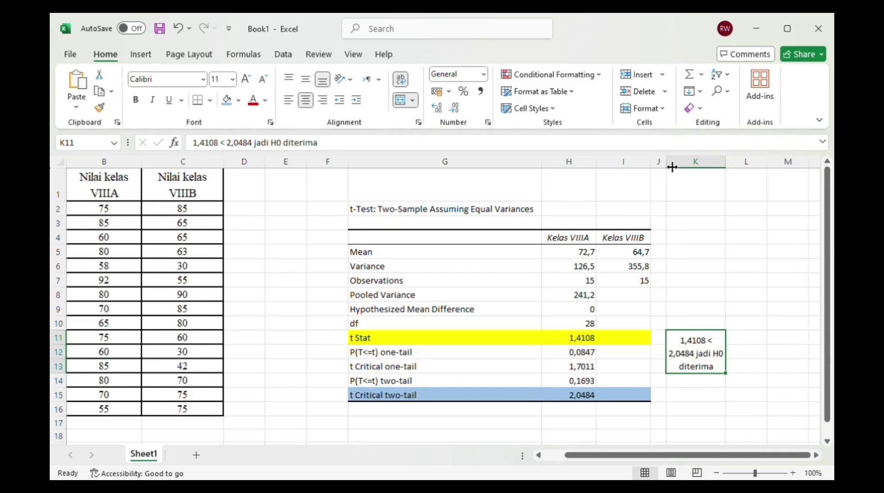
# Step: Resize column K so the conclusion fits on two lines, and center its text vertically
pyautogui.doubleClick(727, 166)
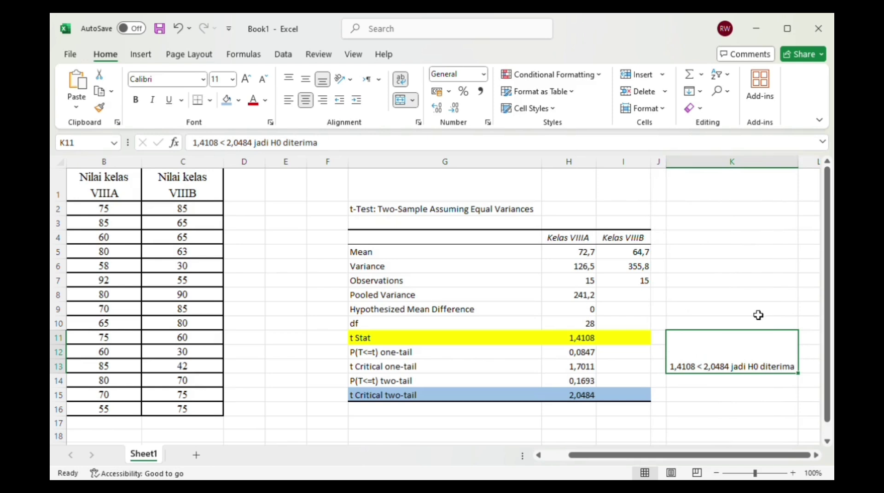
pyautogui.moveTo(805, 167); pyautogui.dragTo(751, 171)
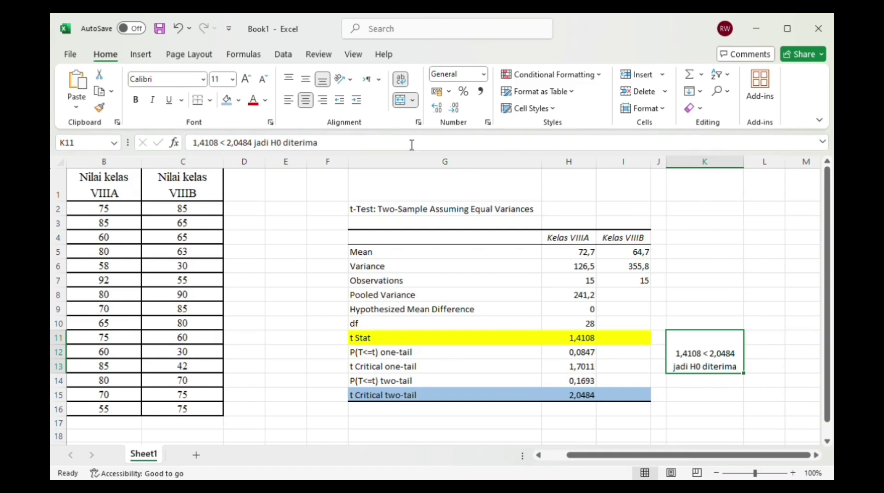
pyautogui.click(305, 82)
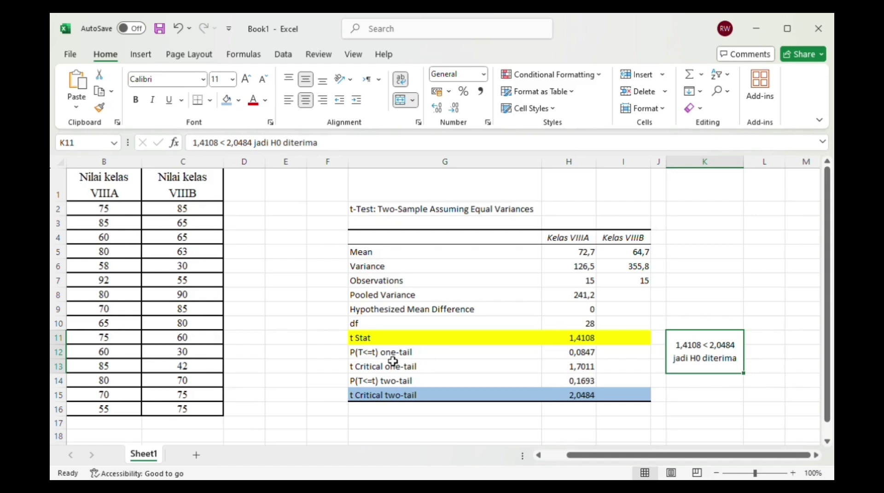
# Step: Highlight the P(T<=t) two-tail row G14:I14 with a gold fill
pyautogui.click(342, 358)
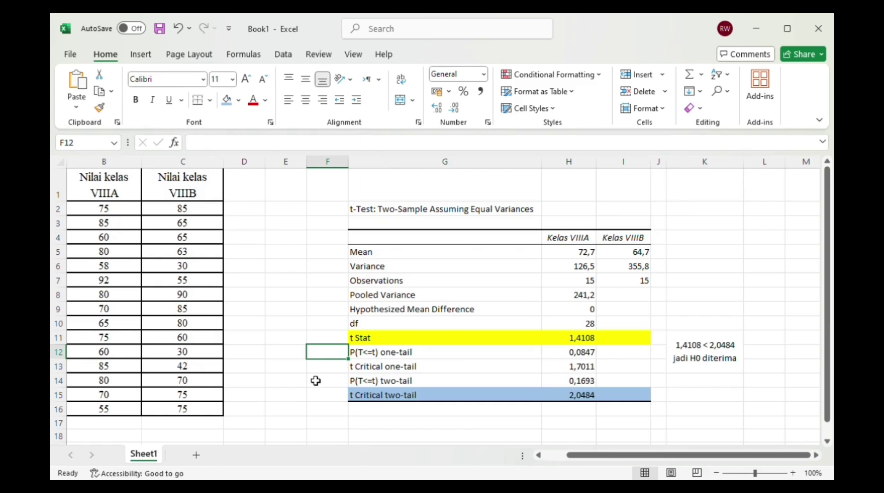
pyautogui.click(368, 385)
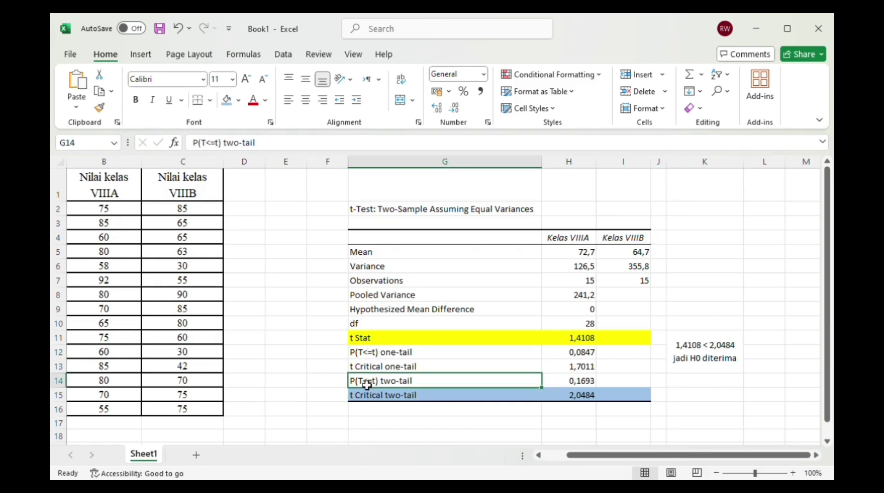
pyautogui.moveTo(484, 386); pyautogui.dragTo(609, 386)
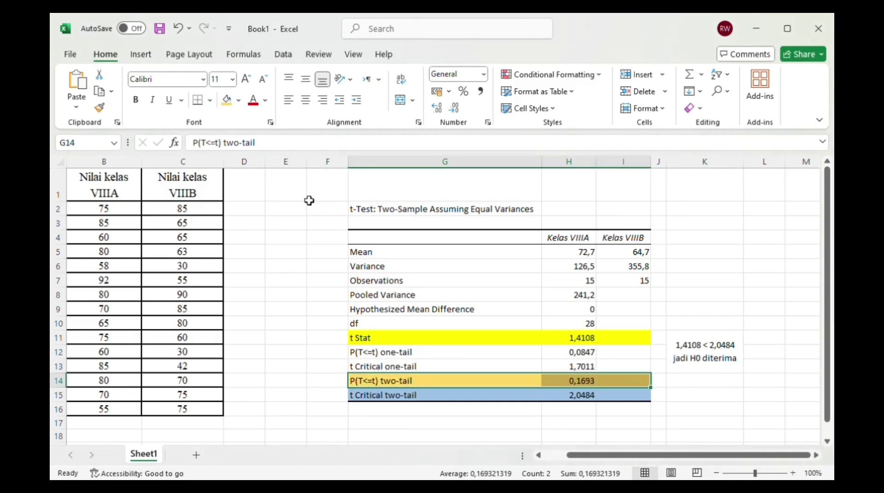
pyautogui.click(287, 326)
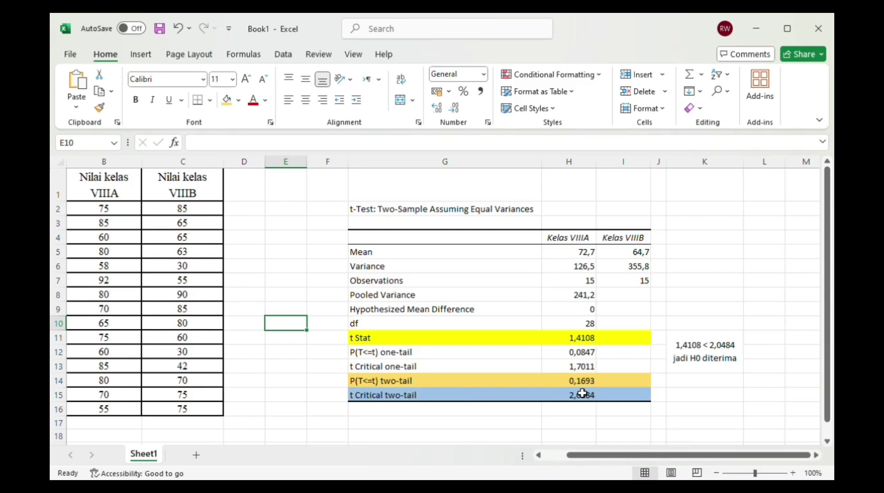
# Step: Enter the p-value comparison "0,1693 > 0,05" in cell K14
pyautogui.click(695, 383)
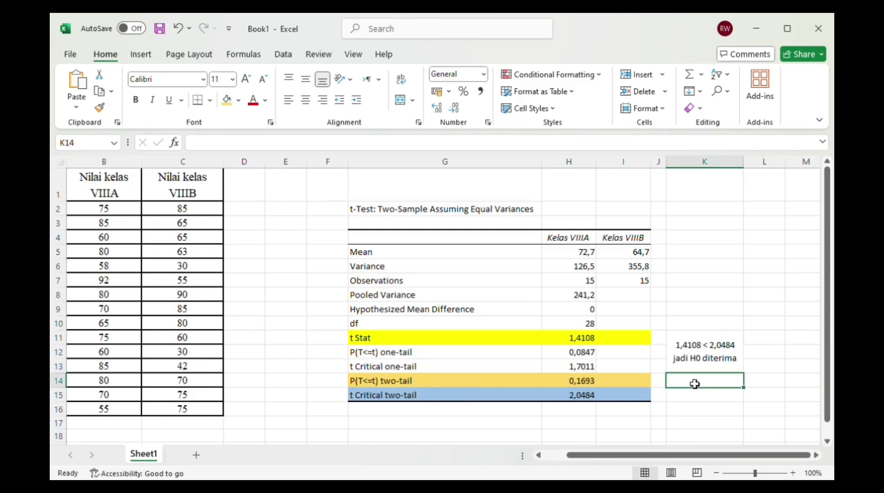
pyautogui.write('0')
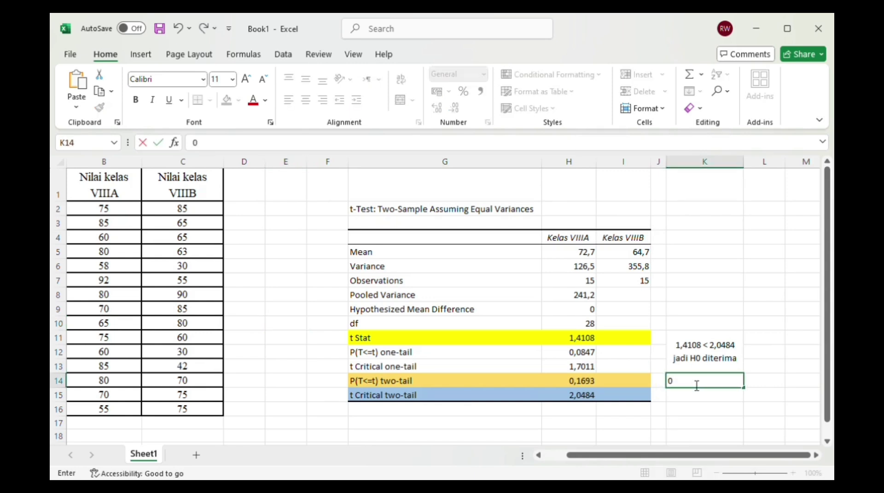
pyautogui.write(',1')
pyautogui.write('69')
pyautogui.write('3')
pyautogui.write(' <')
pyautogui.write(' 0,05')
pyautogui.click(706, 388)
pyautogui.press('BackSpace')
pyautogui.press('BackSpace')
pyautogui.write('>')
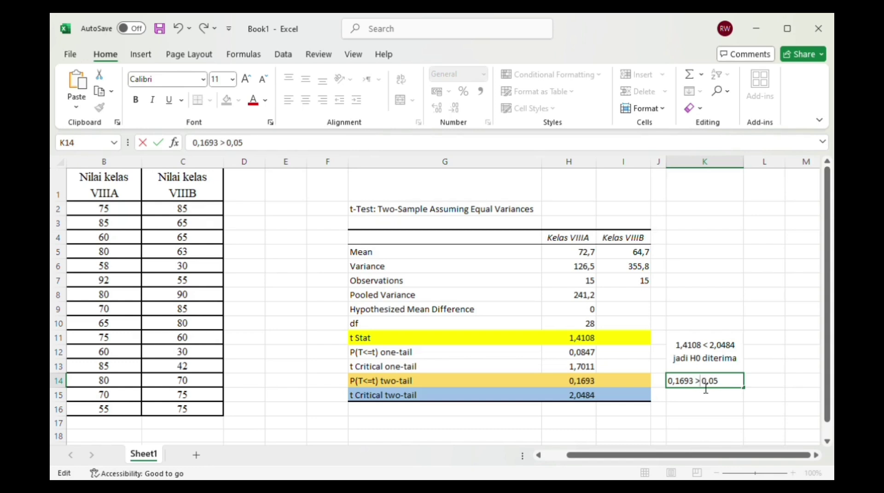
pyautogui.click(759, 371)
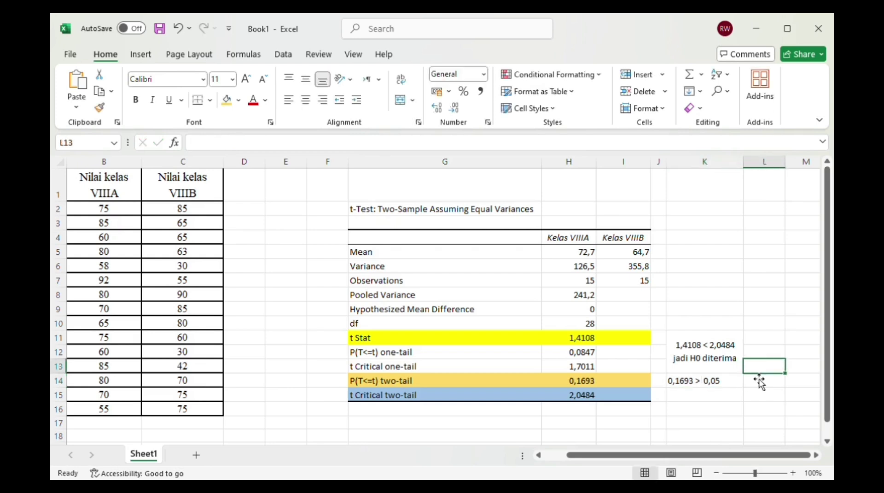